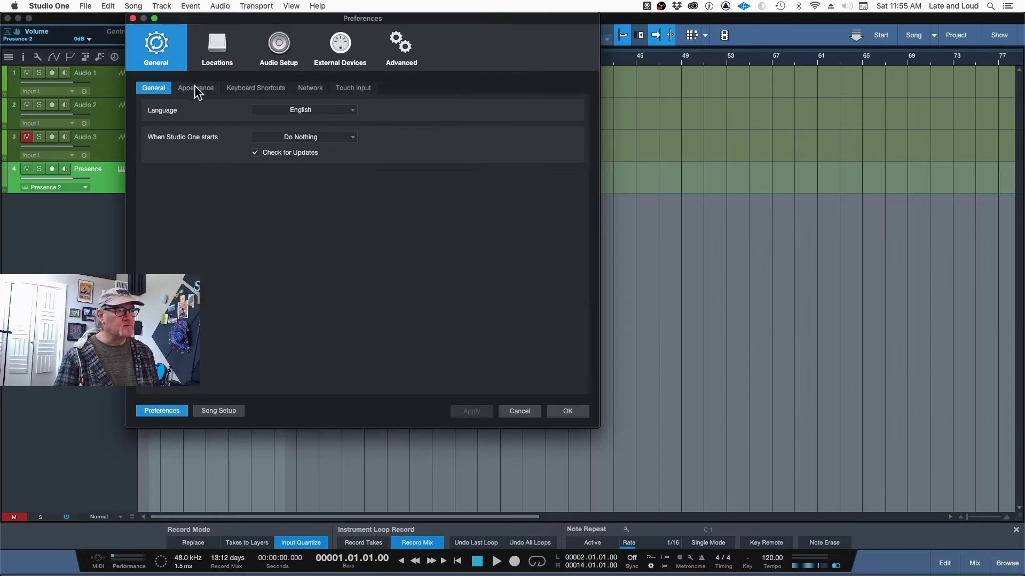
# Look through the preferences for appearance, user data location, sound sets, instrument library and audio setup.
pyautogui.click(316, 150)
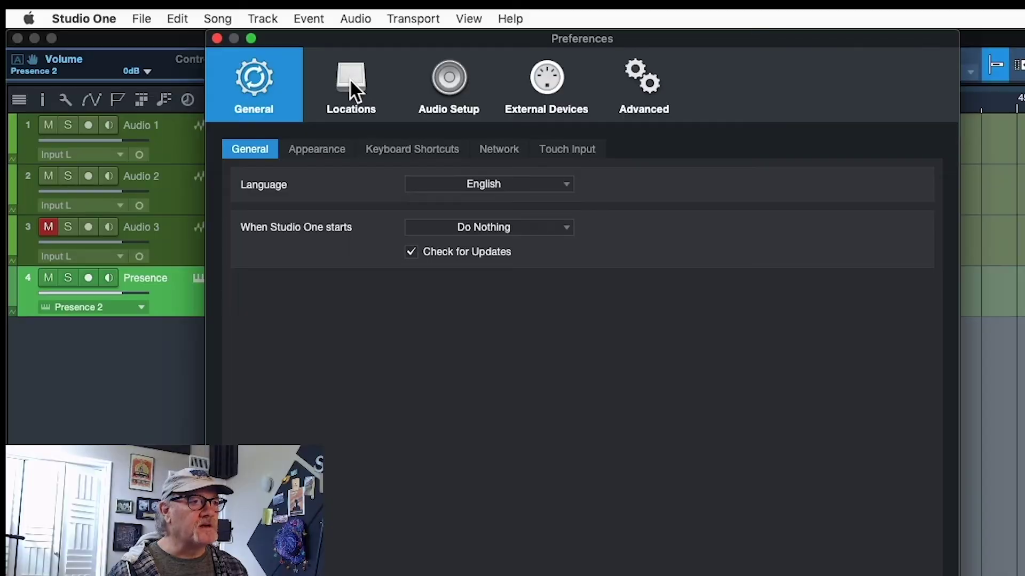
pyautogui.click(350, 79)
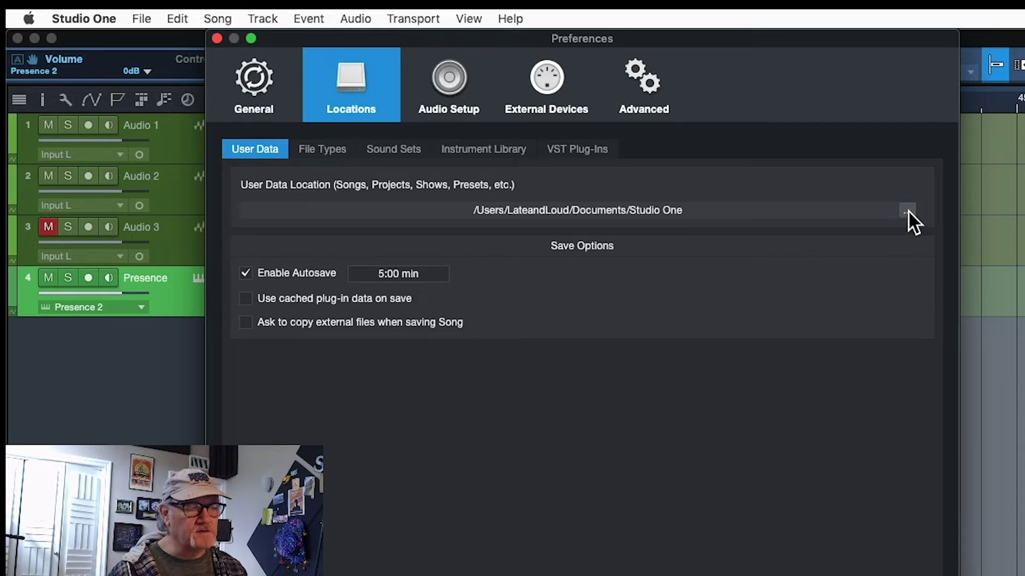
pyautogui.click(394, 151)
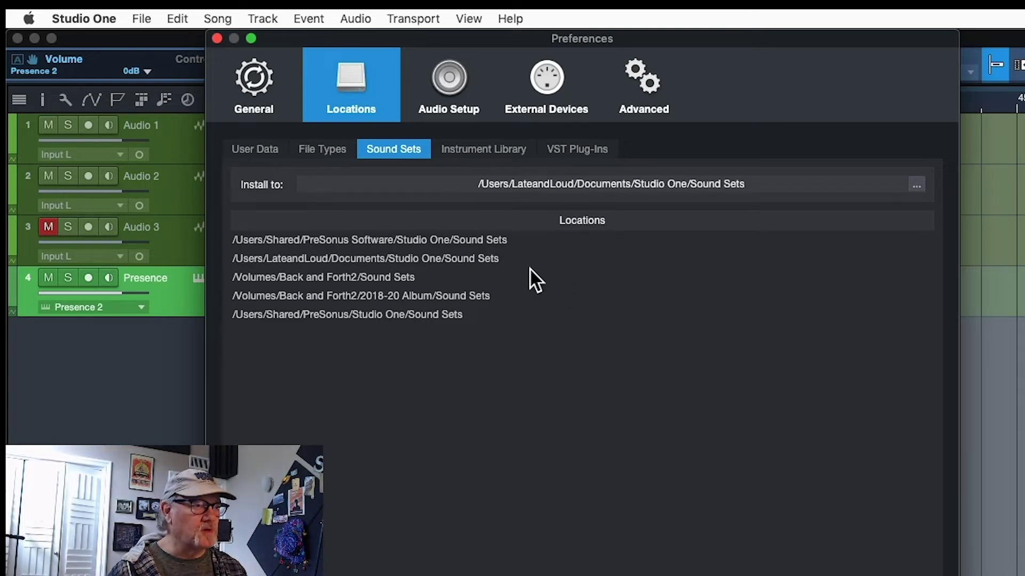
pyautogui.click(501, 152)
pyautogui.click(456, 86)
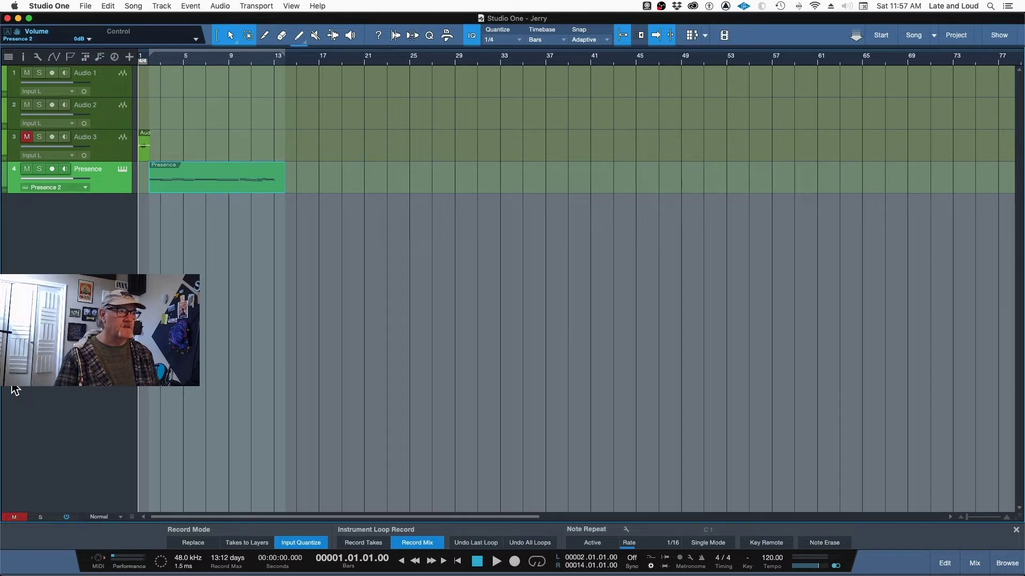
# Place the playhead at bar 9 and zoom the arrangement timeline out and in around it.
pyautogui.click(231, 246)
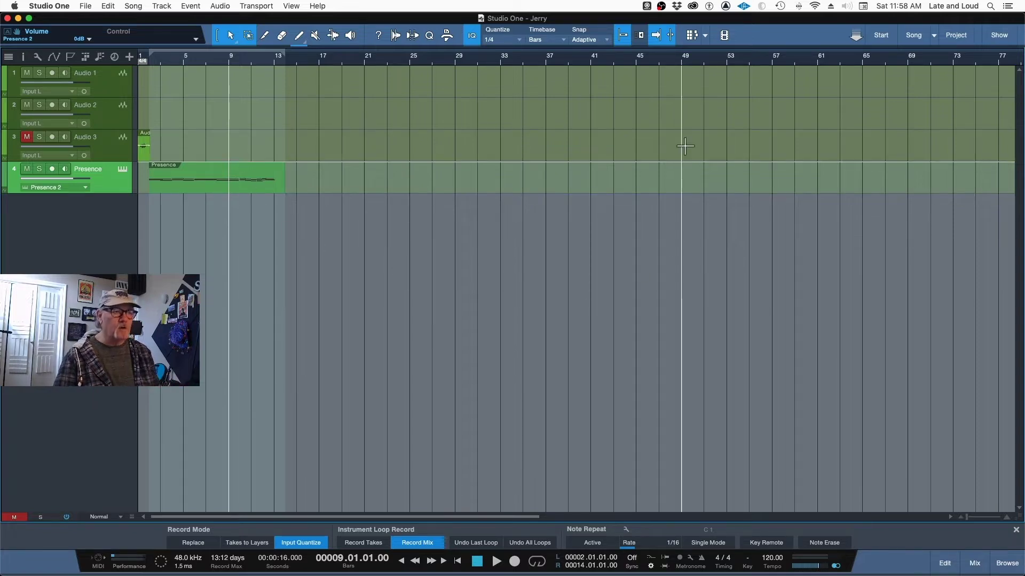
pyautogui.press('w')
pyautogui.press('w')
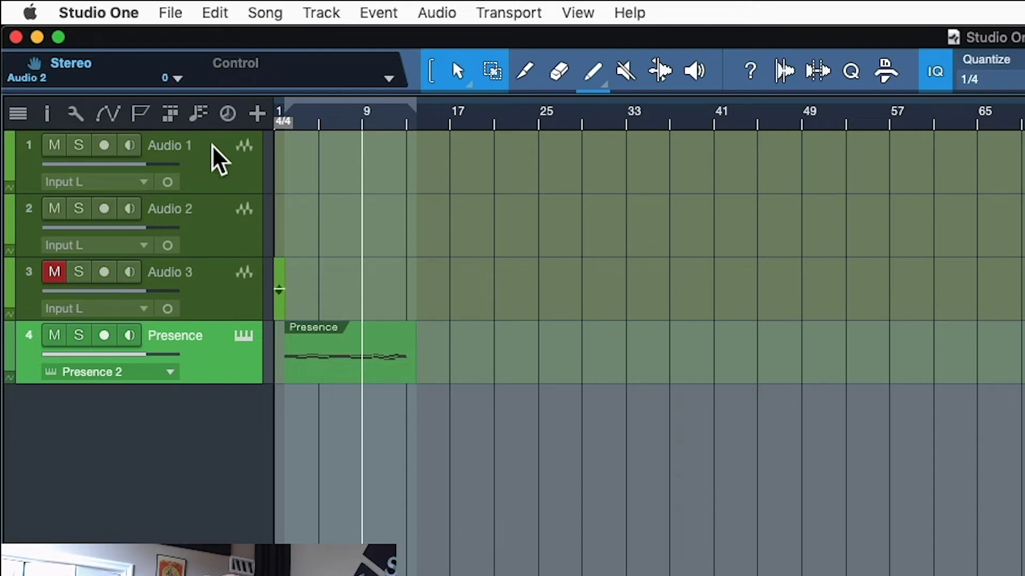
pyautogui.press('e')
pyautogui.press('e')
pyautogui.press('e')
pyautogui.press('e')
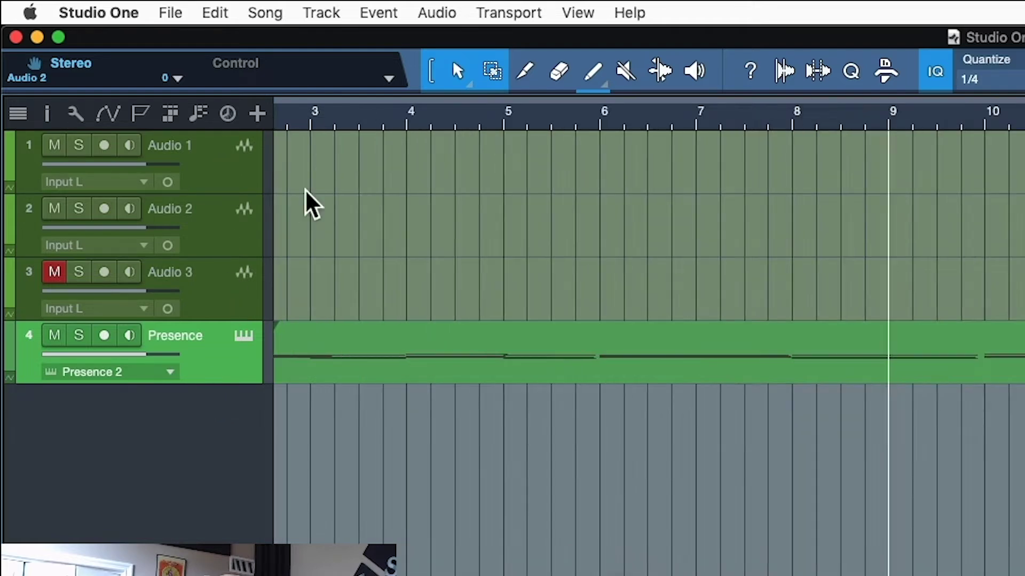
# Unmute the Audio 3 track and audition it briefly in solo.
pyautogui.click(55, 272)
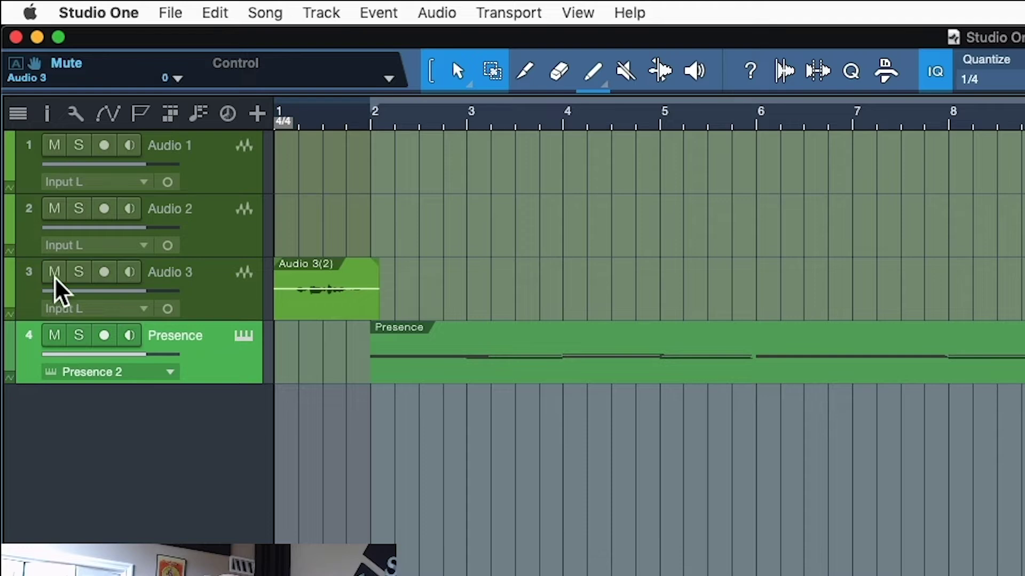
pyautogui.click(79, 273)
pyautogui.press('space')
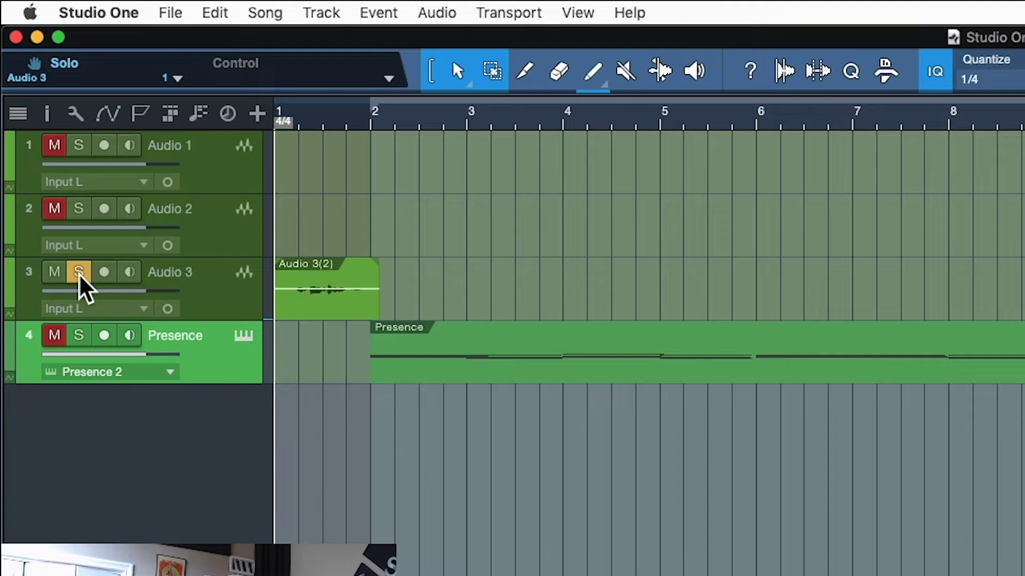
pyautogui.click(79, 272)
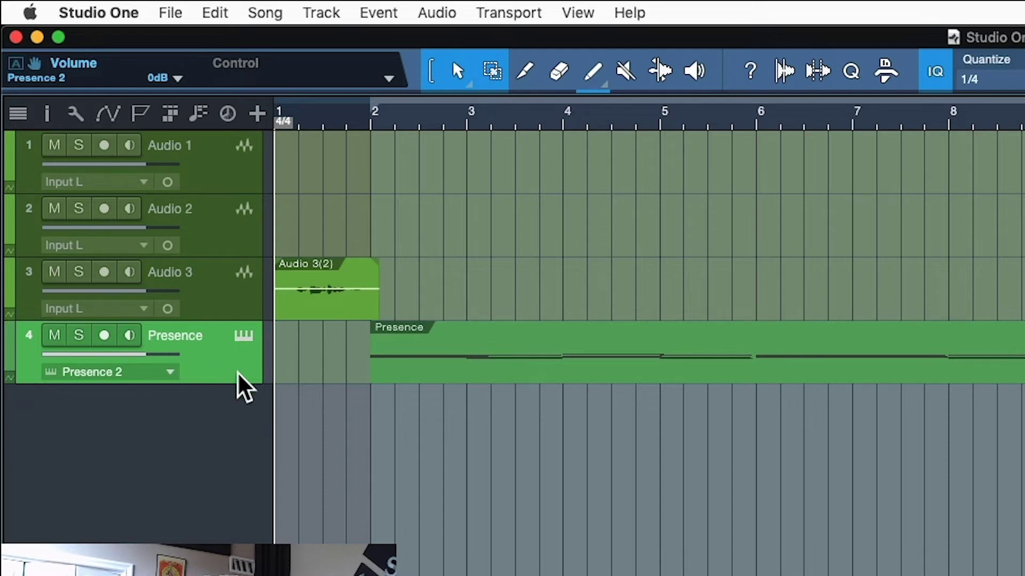
# Enlarge the Presence track to show its input and output settings, and open its instrument editor beside the Presence event.
pyautogui.moveTo(235, 383); pyautogui.dragTo(250, 450)
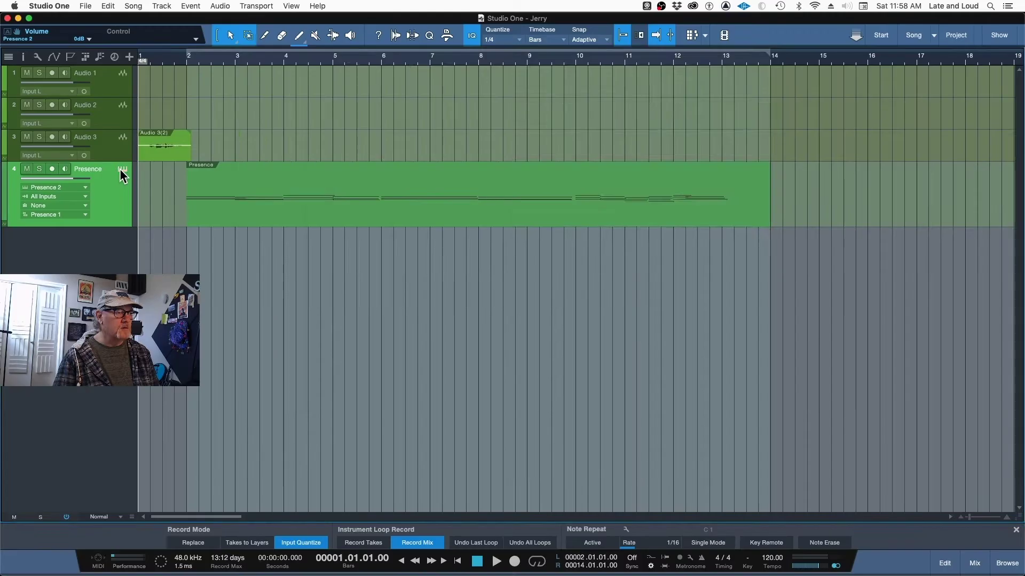
pyautogui.click(244, 335)
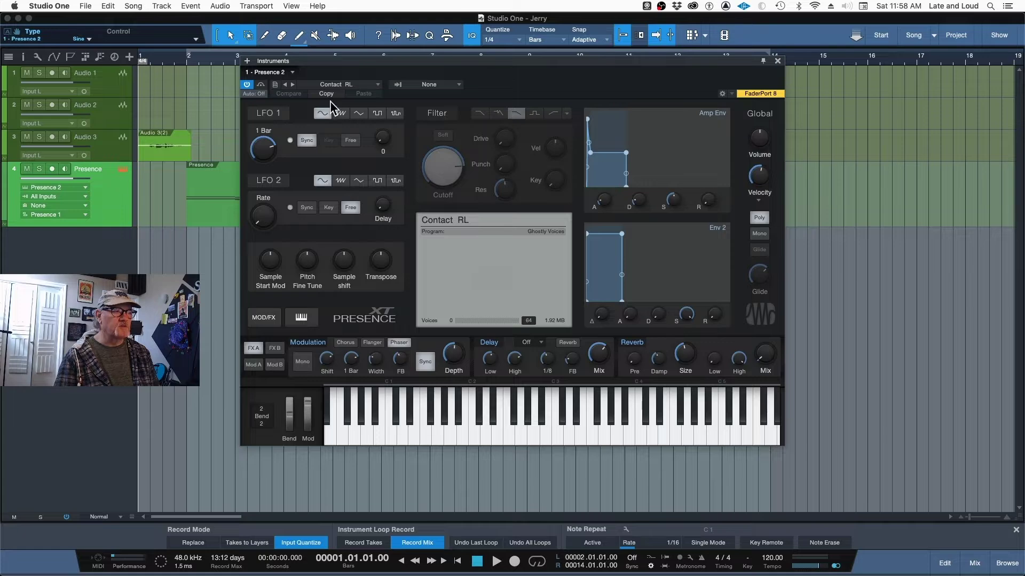
pyautogui.moveTo(354, 61); pyautogui.dragTo(583, 93)
# Play the song to listen to the Presence instrument part, and stop playback.
pyautogui.press('w')
pyautogui.press('space')
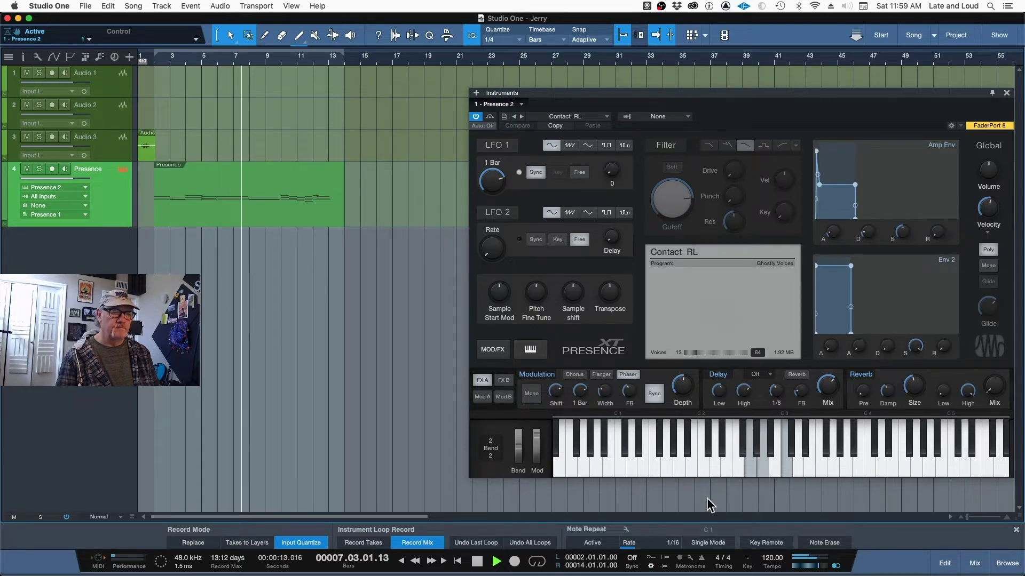
pyautogui.press('space')
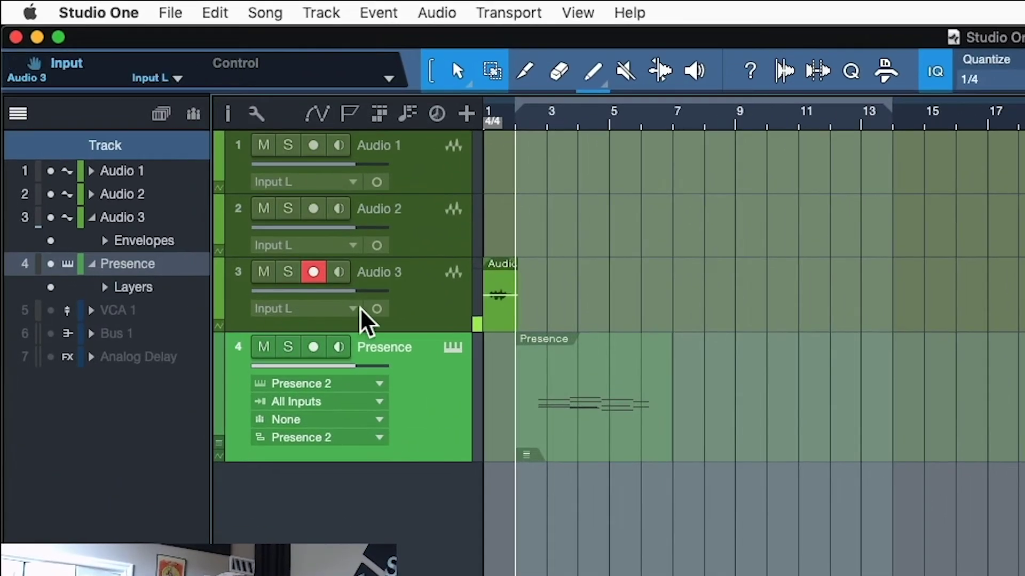
# Show the volume and pan automation envelopes of the Audio 3 track and collapse them again.
pyautogui.click(374, 281)
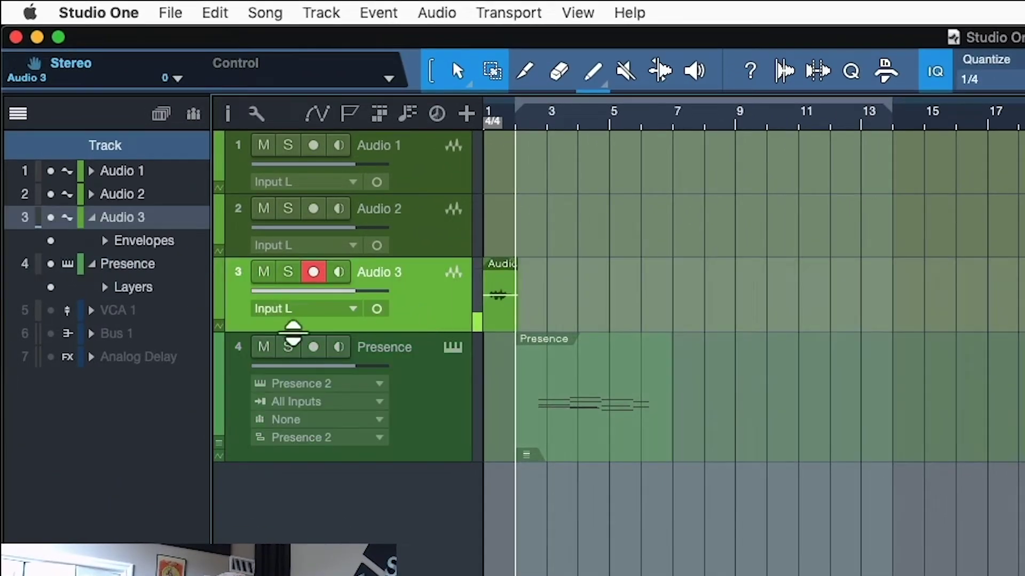
pyautogui.click(219, 326)
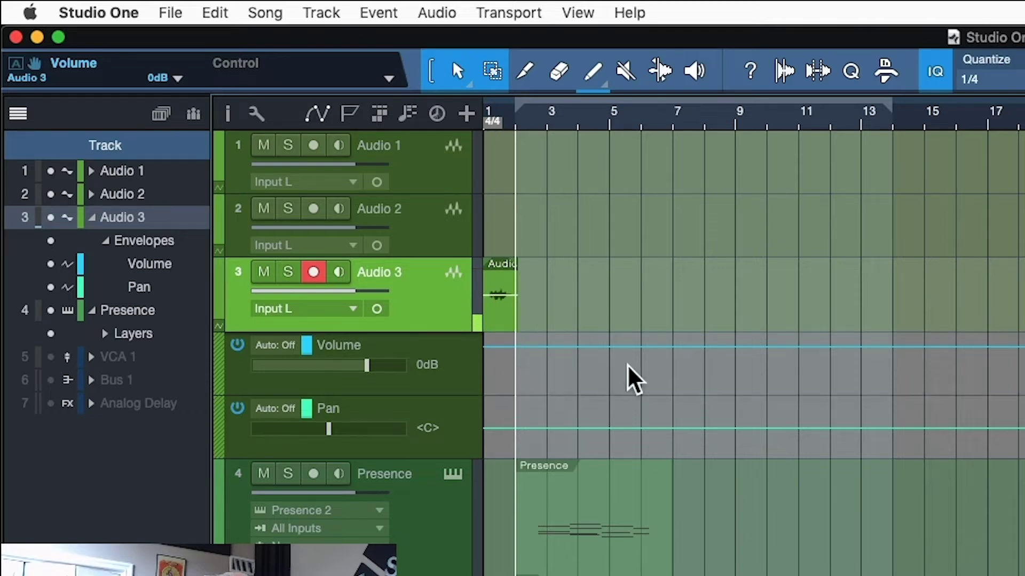
pyautogui.click(219, 326)
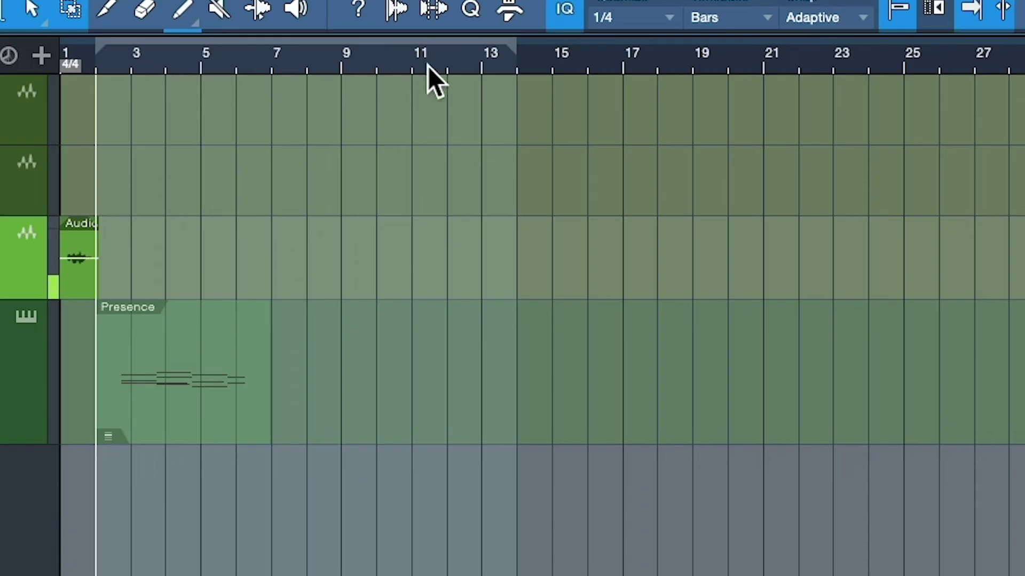
# Extend the end of the loop range to bar 8.
pyautogui.moveTo(446, 63); pyautogui.dragTo(463, 127)
pyautogui.hscroll(-10, 457, 126)
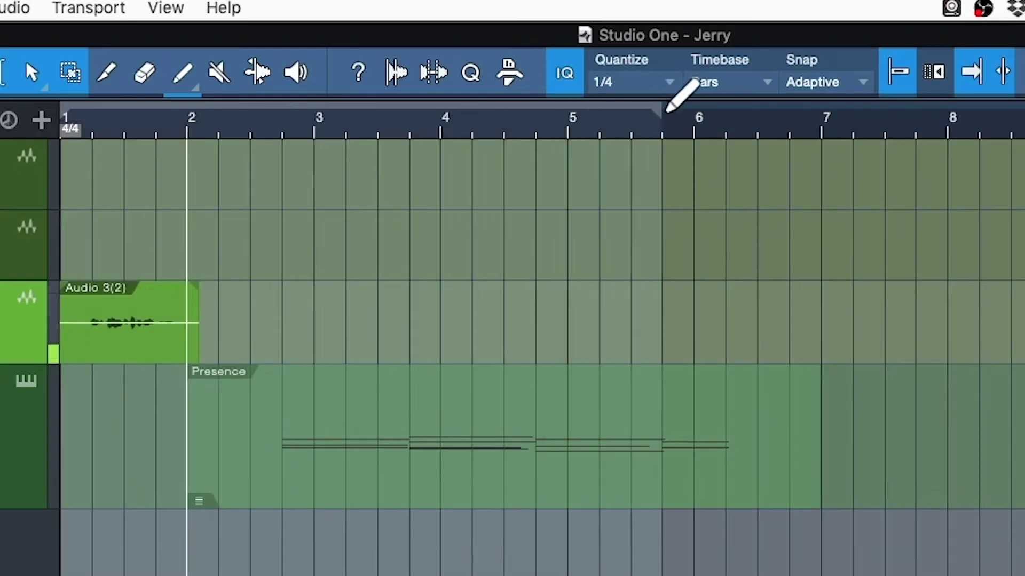
pyautogui.moveTo(667, 107); pyautogui.dragTo(950, 101)
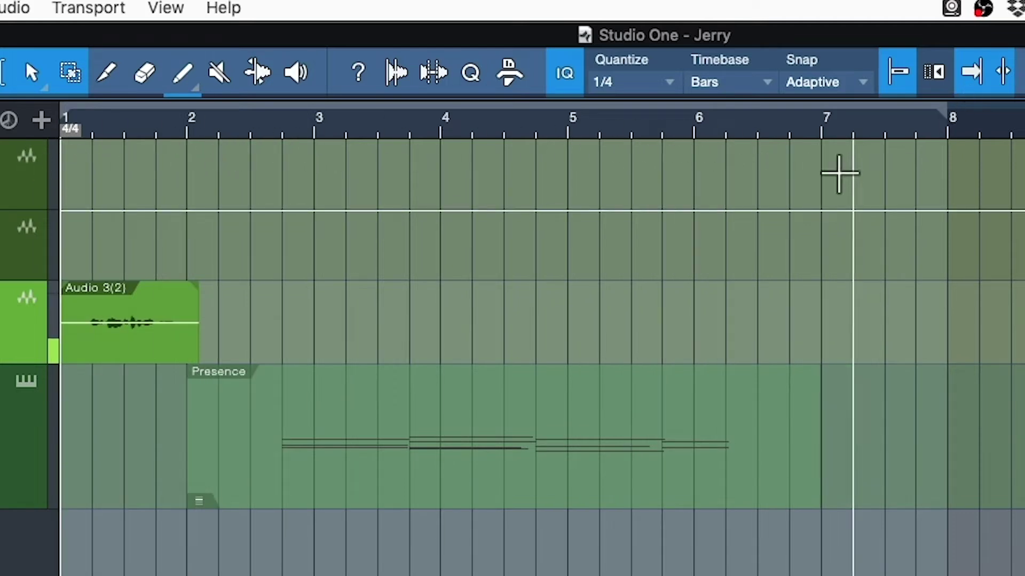
# Set the quantize value to 1/8 and change it again to 1/2.
pyautogui.click(668, 82)
pyautogui.click(796, 133)
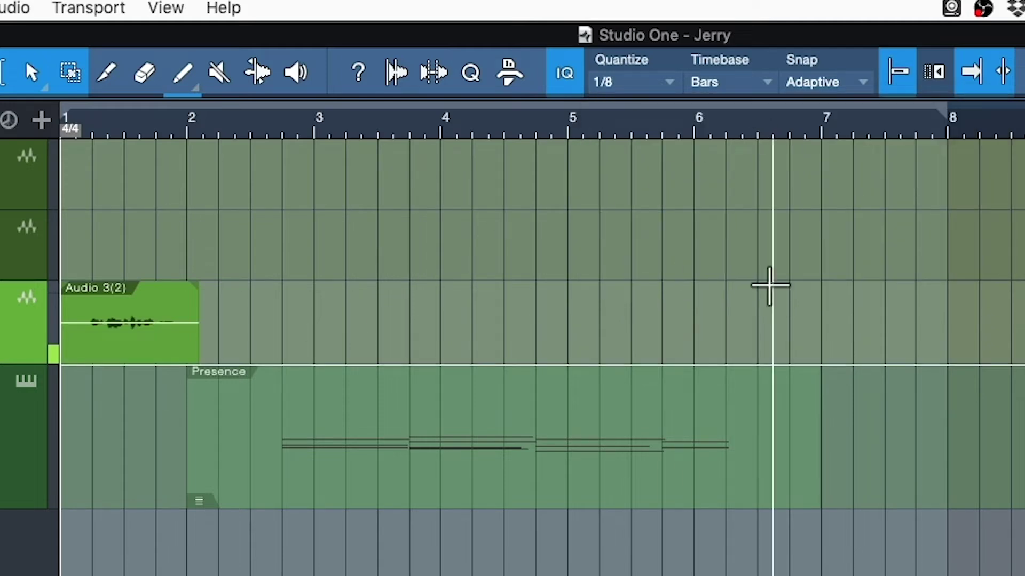
pyautogui.click(670, 86)
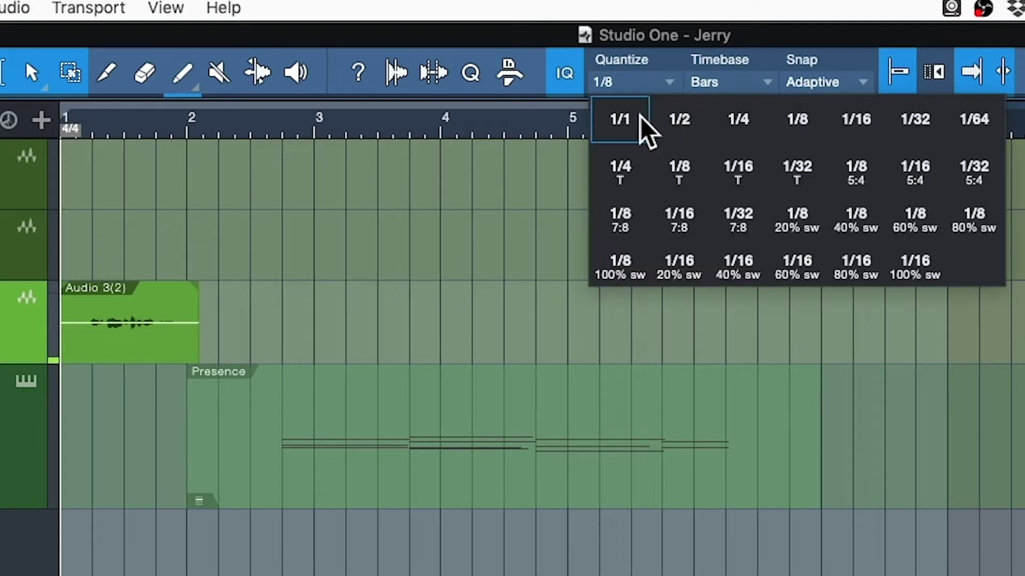
pyautogui.click(690, 118)
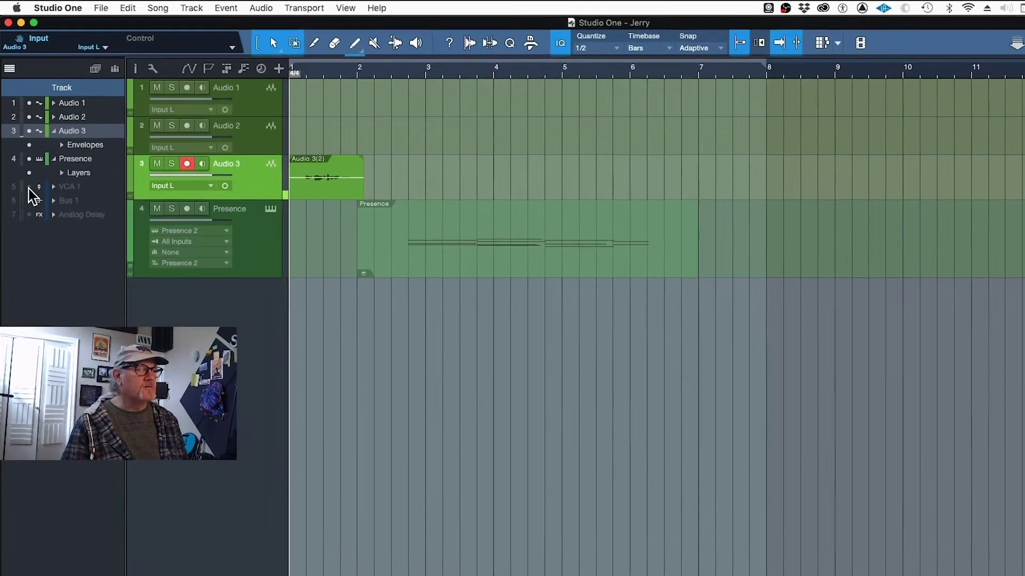
# Show the VCA 1, Bus 1 and Analog Delay tracks in the arrangement and hide them again.
pyautogui.moveTo(29, 189); pyautogui.dragTo(27, 216)
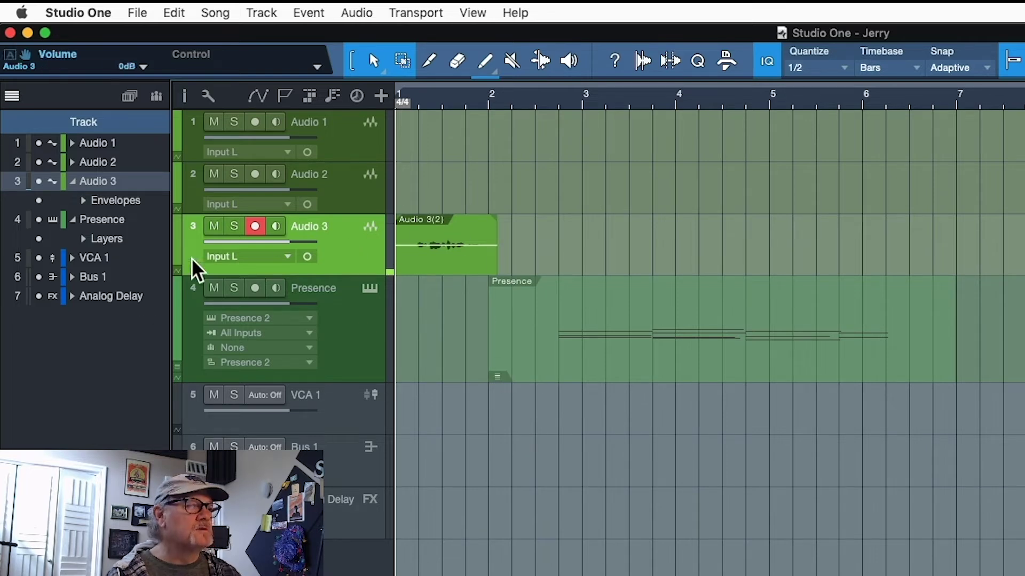
pyautogui.moveTo(39, 257); pyautogui.dragTo(39, 298)
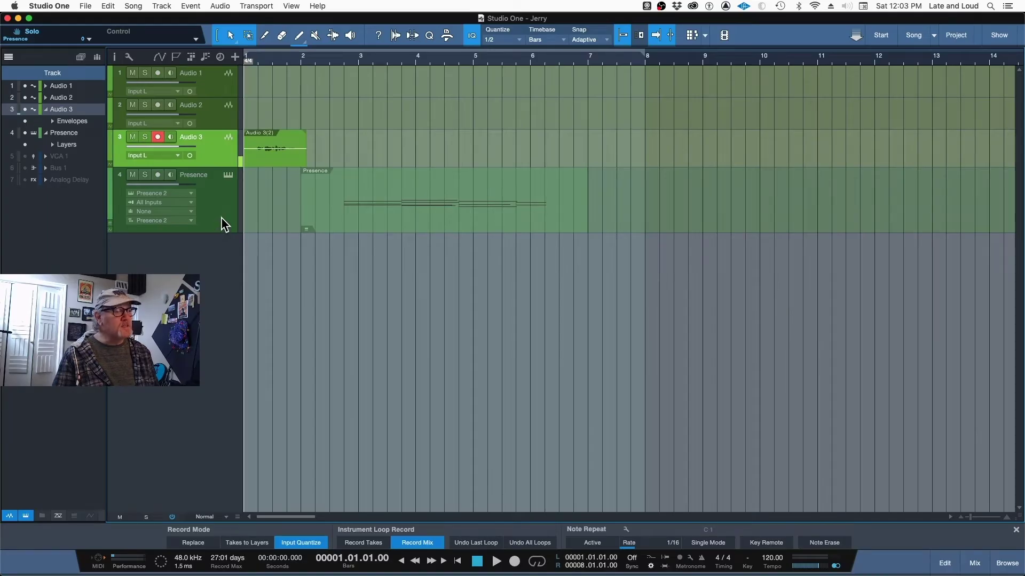
pyautogui.click(221, 218)
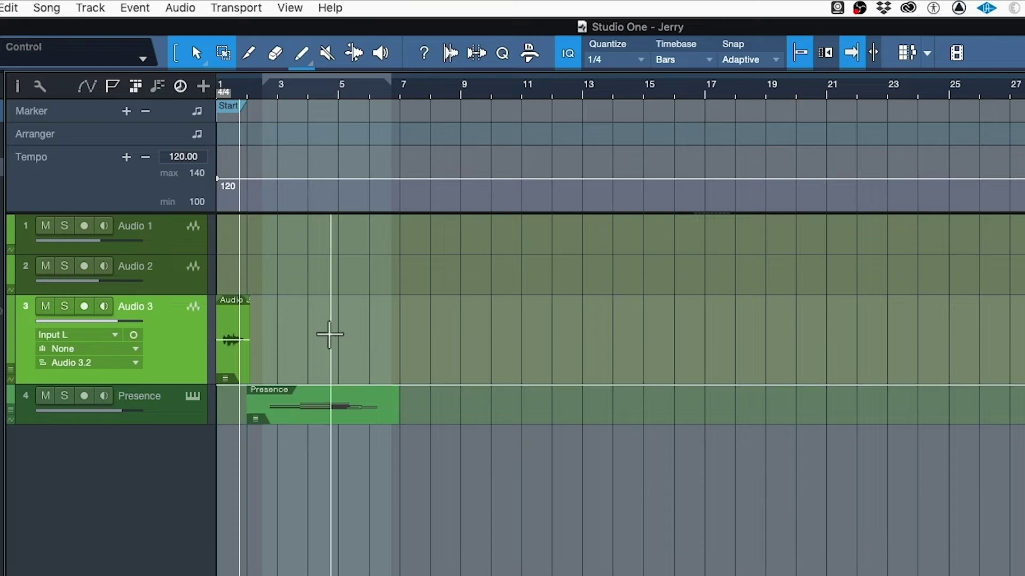
# Try splitting the audio event on Audio 3 at beat 3 of bar 1 with the Split tool, and undo the split.
pyautogui.moveTo(231, 94); pyautogui.dragTo(310, 242)
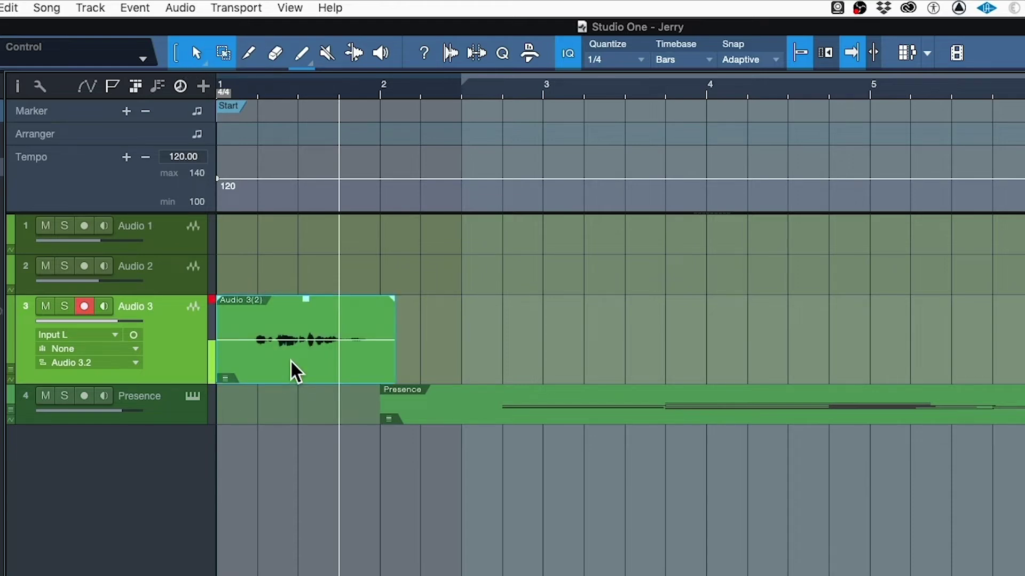
pyautogui.moveTo(291, 363)
pyautogui.mouseDown()
pyautogui.moveTo(620, 366)
pyautogui.moveTo(301, 367)
pyautogui.mouseUp()
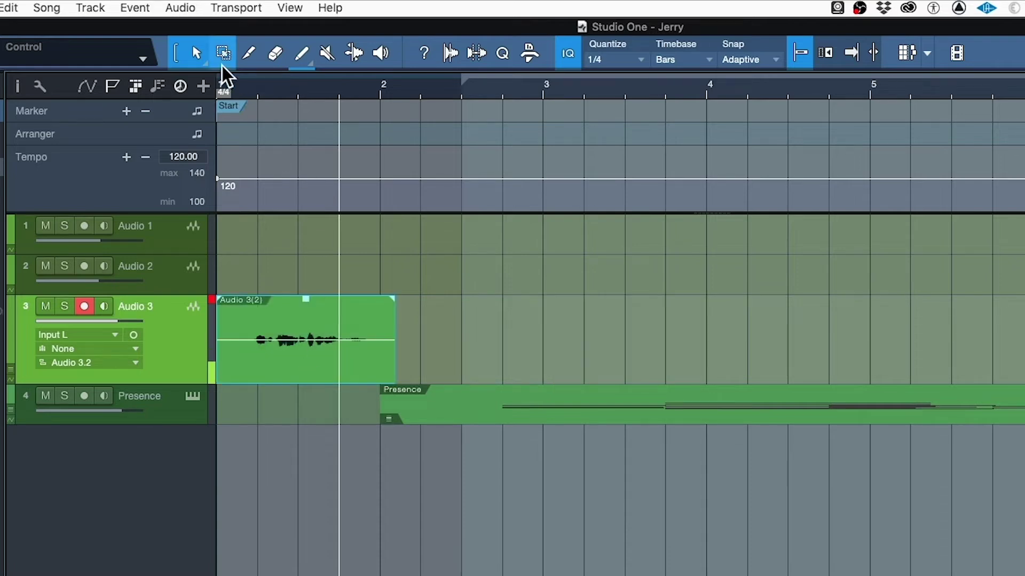
pyautogui.click(249, 53)
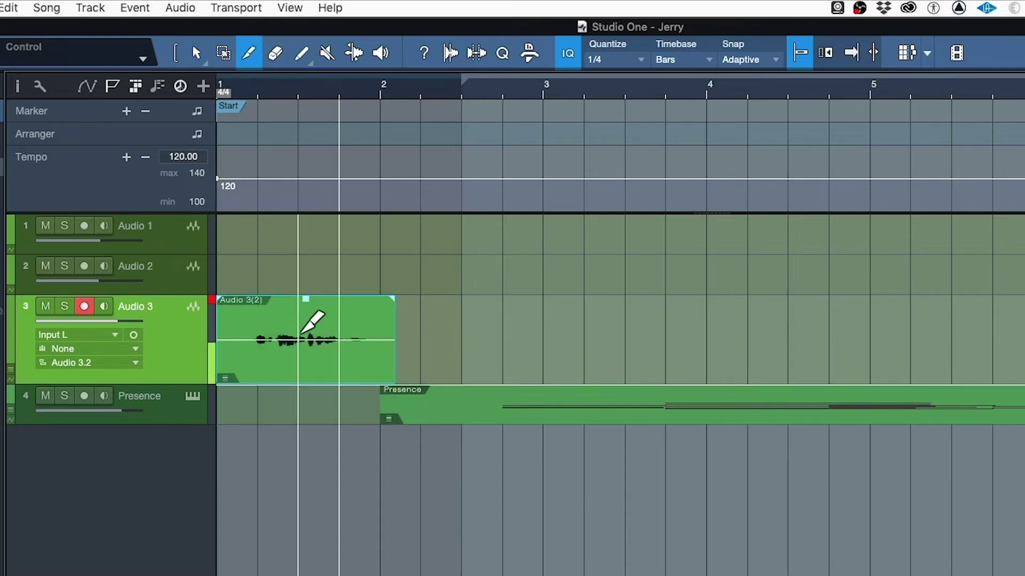
pyautogui.click(301, 333)
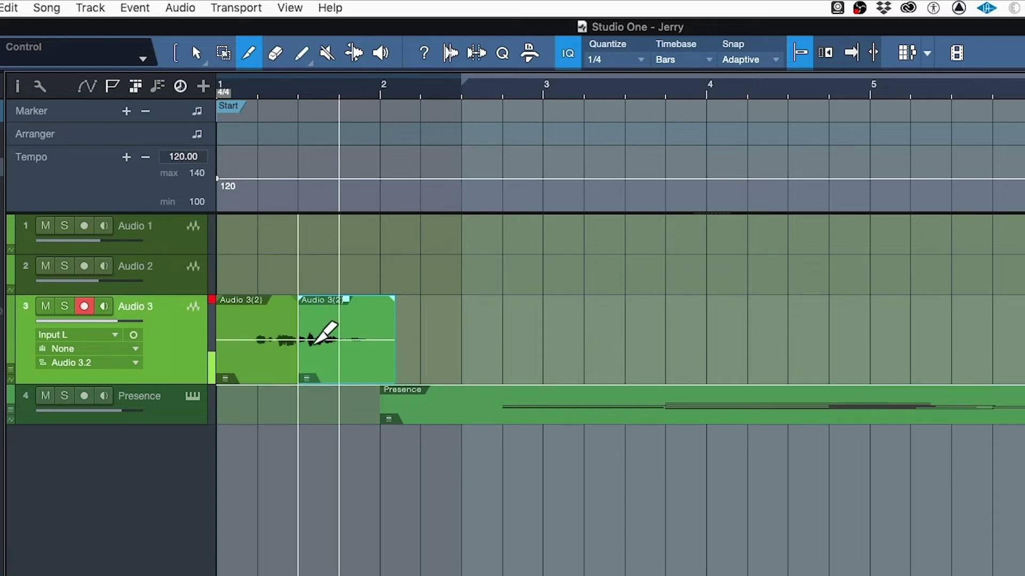
pyautogui.hotkey('ctrl', 'z')
# Try deleting the Audio 3 event with the Eraser tool, and undo the deletion.
pyautogui.click(275, 53)
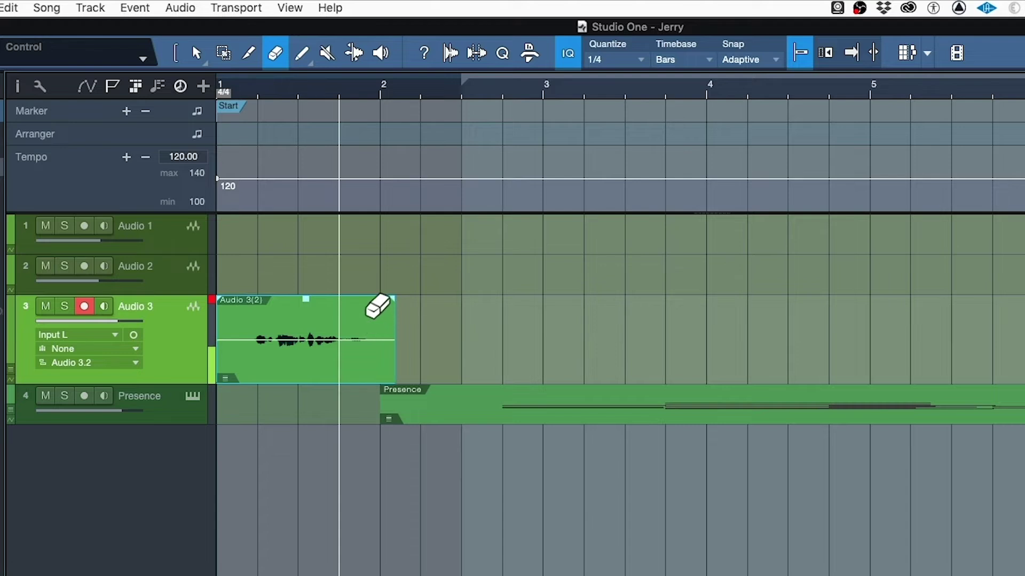
pyautogui.click(378, 305)
pyautogui.hotkey('ctrl', 'z')
# Mute the Audio 3 event with the Mute tool and play from near the song's start to check it.
pyautogui.click(303, 58)
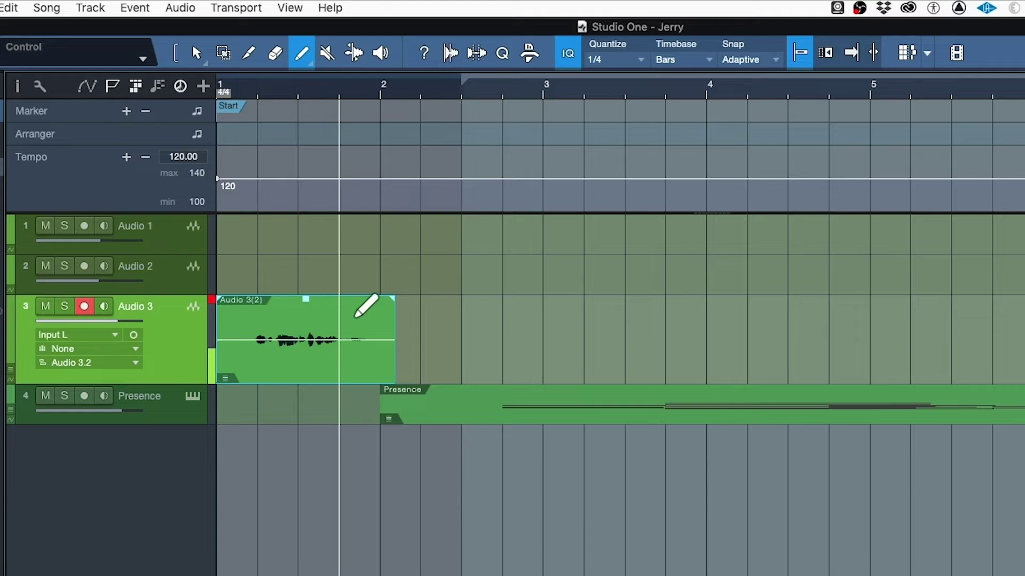
pyautogui.click(326, 55)
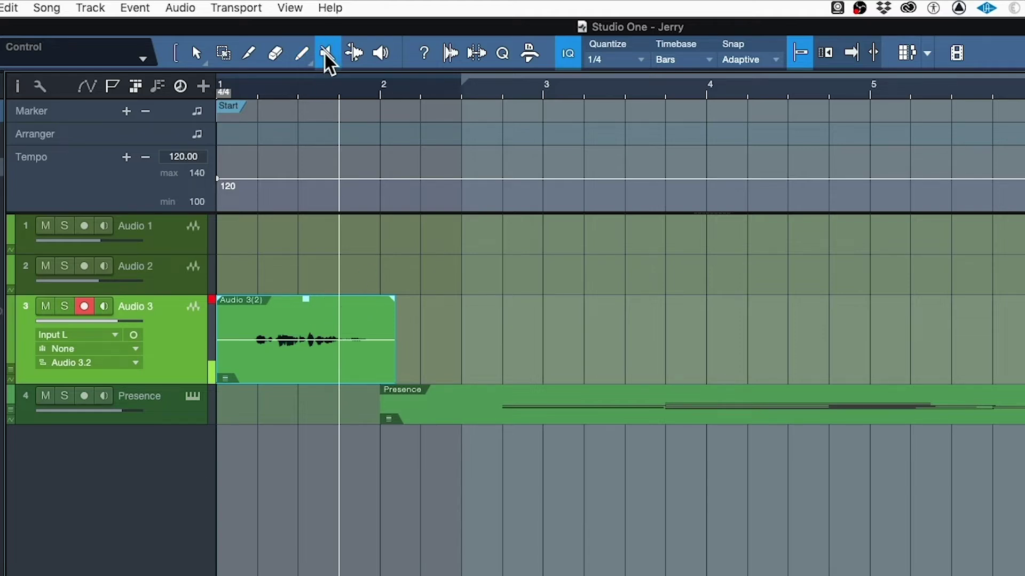
pyautogui.click(308, 358)
pyautogui.press('f')
pyautogui.press('space')
pyautogui.press('space')
pyautogui.click(239, 97)
pyautogui.press('space')
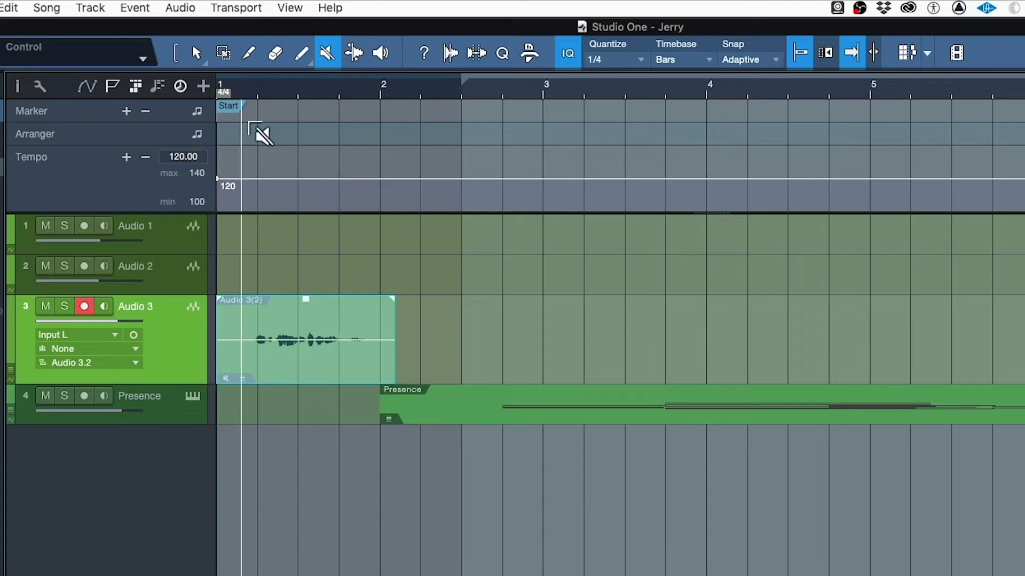
pyautogui.press('space')
# Unmute the Audio 3 event and play it back briefly.
pyautogui.click(304, 366)
pyautogui.press('space')
pyautogui.press('space')
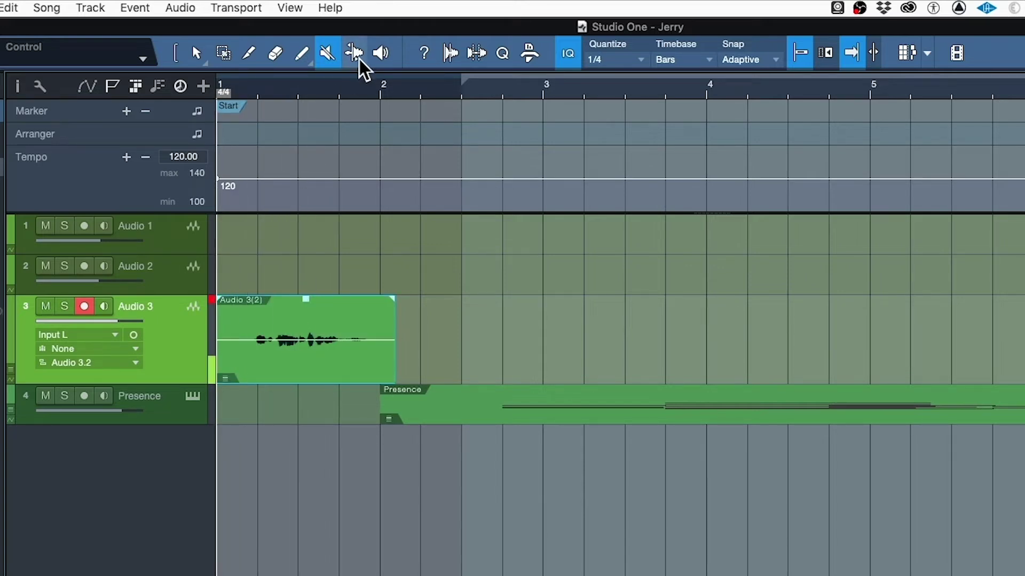
# Audition the Audio 3 event with the Listen tool.
pyautogui.click(383, 55)
pyautogui.click(297, 375)
pyautogui.moveTo(309, 376)
pyautogui.mouseDown()
pyautogui.moveTo(270, 380)
pyautogui.moveTo(315, 380)
pyautogui.mouseUp()
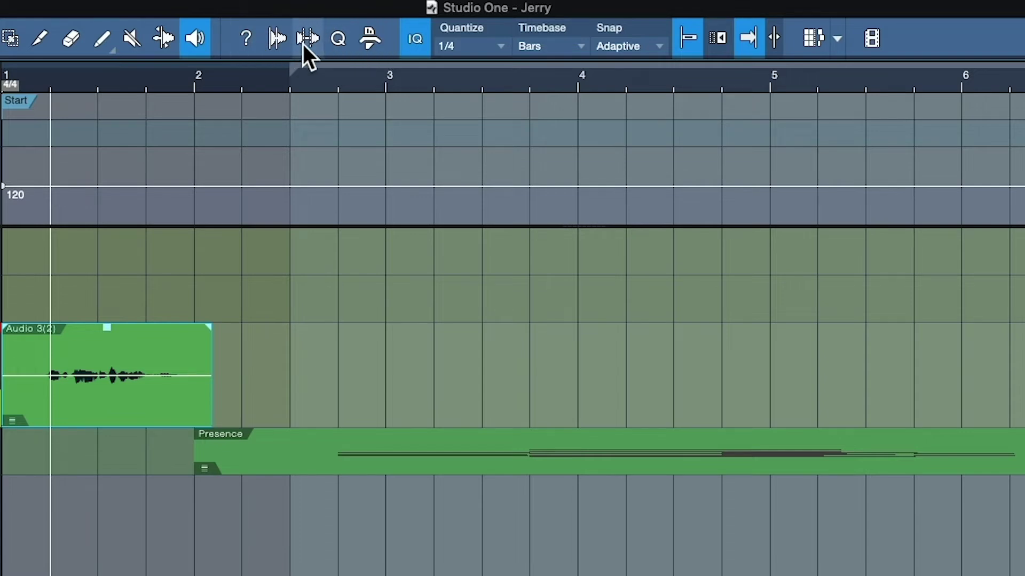
# Show the quantize settings, try the eighth-note grid, and return the quantize value to 1/4.
pyautogui.click(339, 40)
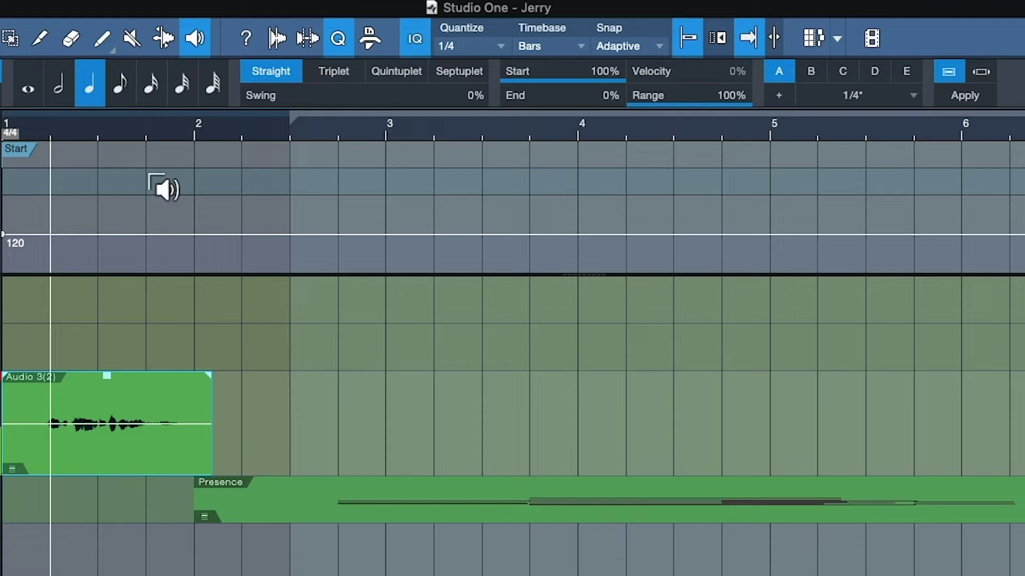
pyautogui.click(117, 89)
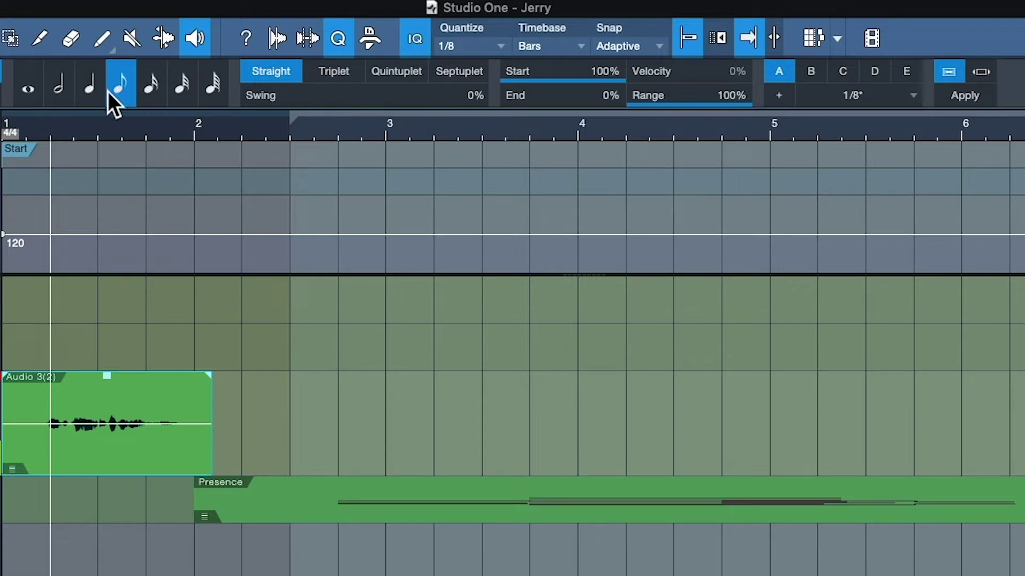
pyautogui.click(92, 90)
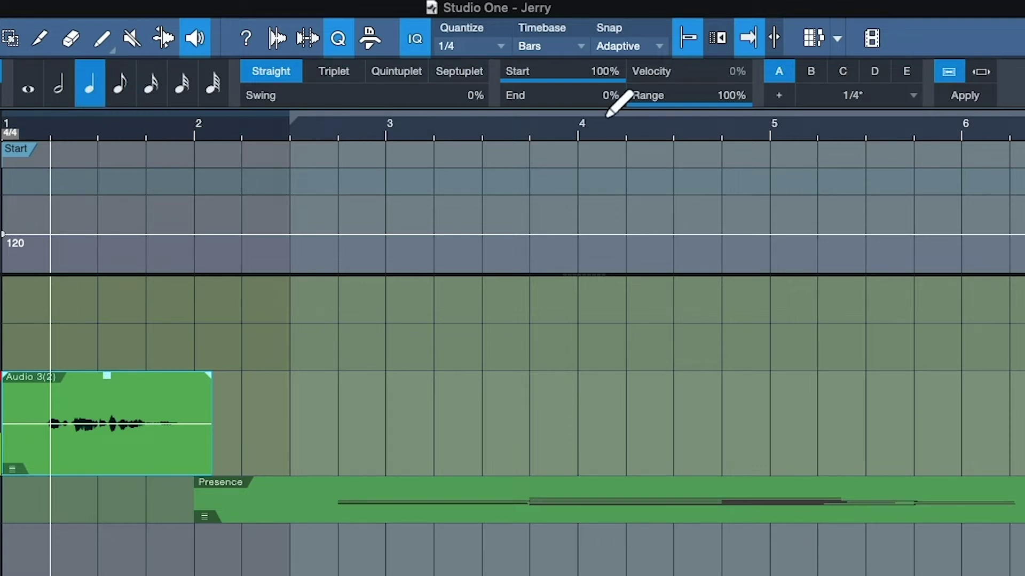
# Look over the macro commands for event editing, layers, rendering and transients, and hide them again.
pyautogui.click(369, 45)
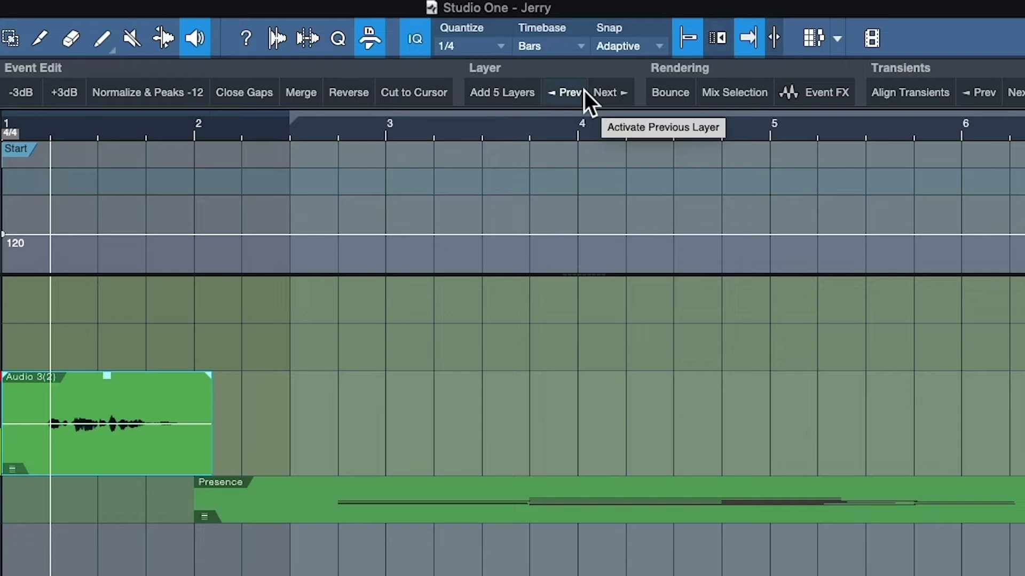
pyautogui.click(376, 36)
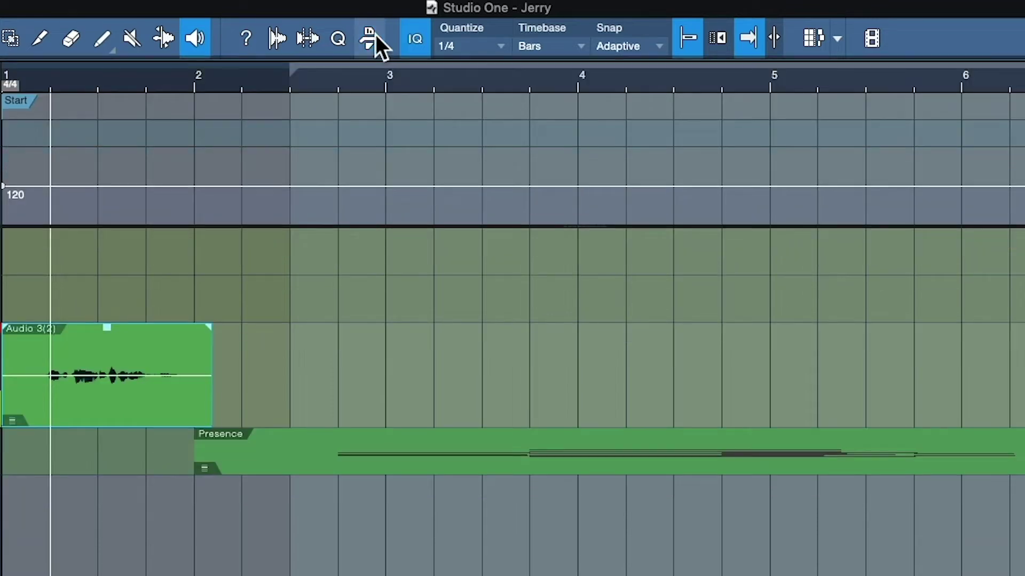
# Turn off input quantize and set the quantize value to 1/8.
pyautogui.click(412, 46)
pyautogui.click(418, 44)
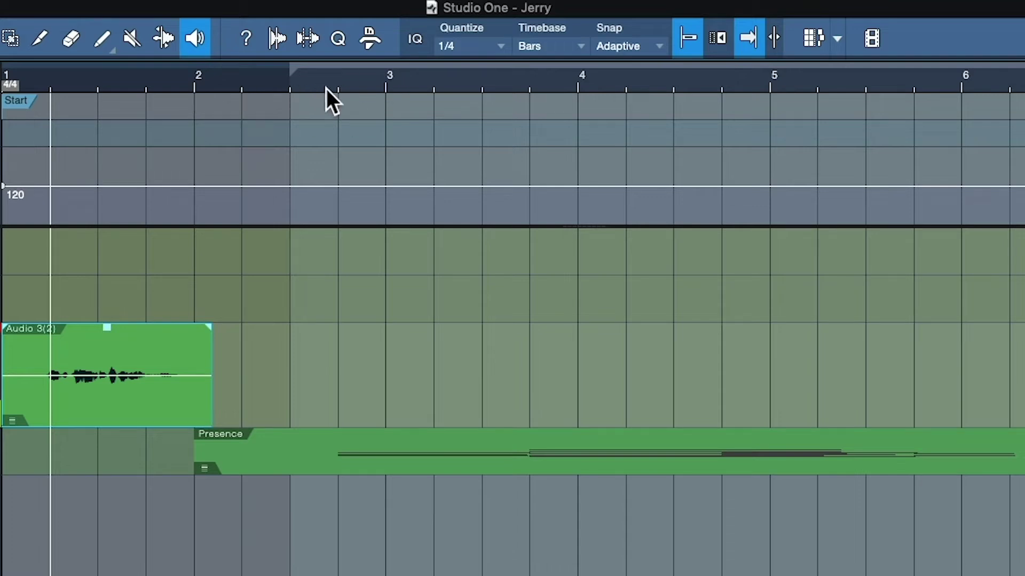
pyautogui.click(496, 47)
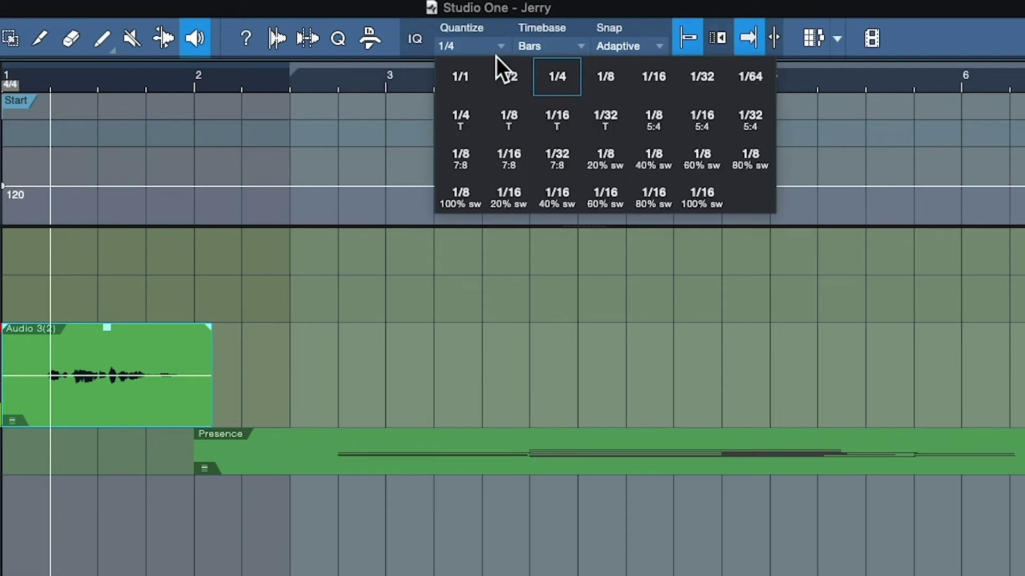
pyautogui.click(575, 79)
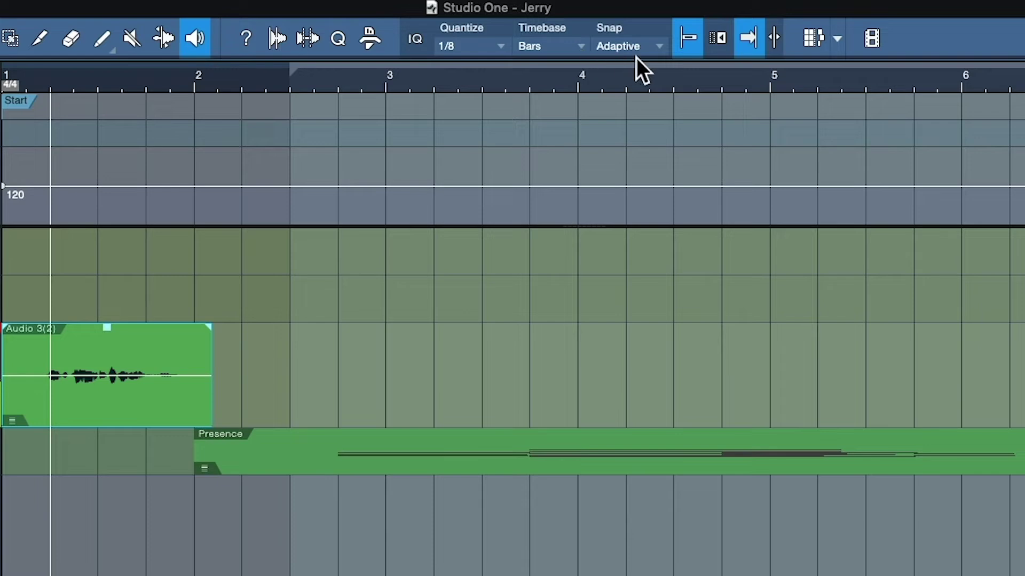
# Move the Presence event freely with snapping off, and reposition it to start on bar 1 beat 4 with snapping on.
pyautogui.click(694, 43)
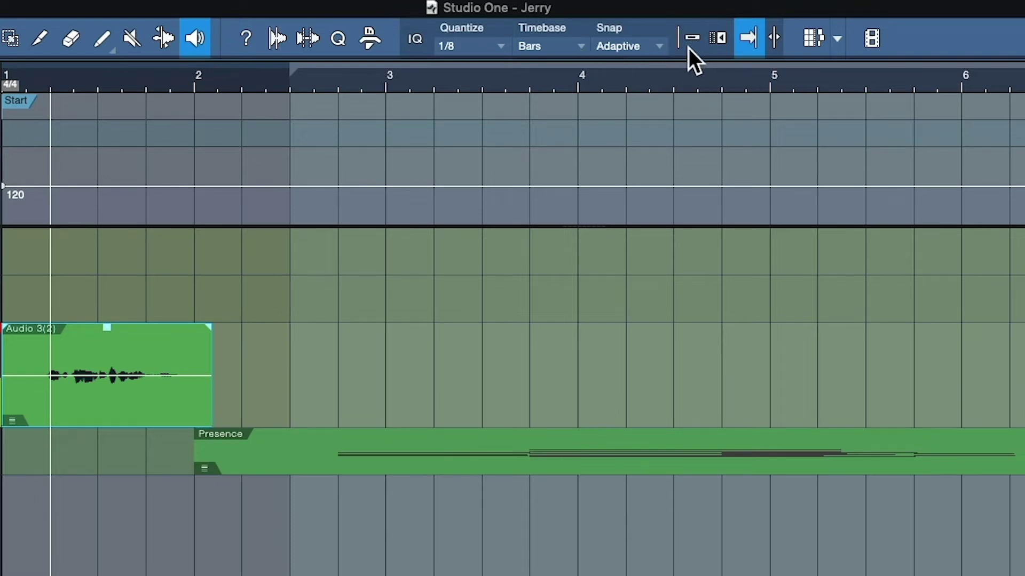
pyautogui.press('1')
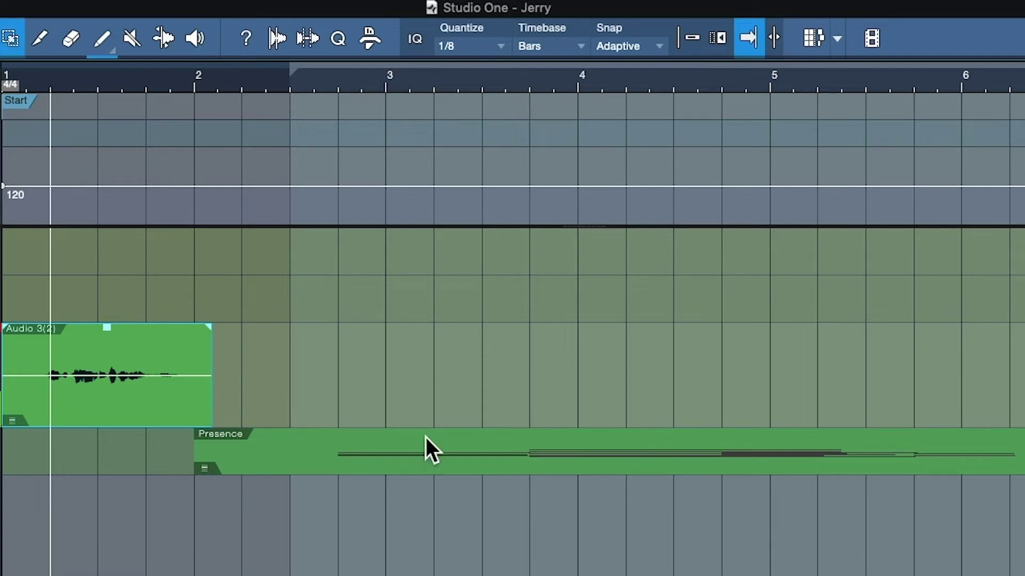
pyautogui.moveTo(430, 463); pyautogui.dragTo(500, 458)
pyautogui.moveTo(671, 462); pyautogui.dragTo(534, 459)
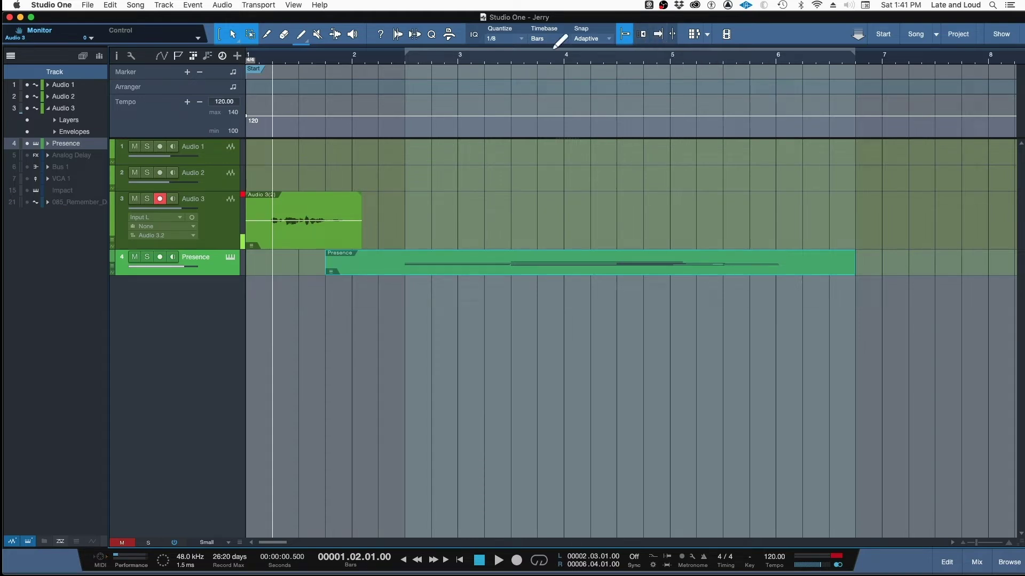
# Place the playhead at bar 3 beat 3 and play the song briefly with autoscroll on.
pyautogui.moveTo(540, 58); pyautogui.dragTo(553, 96)
pyautogui.click(405, 59)
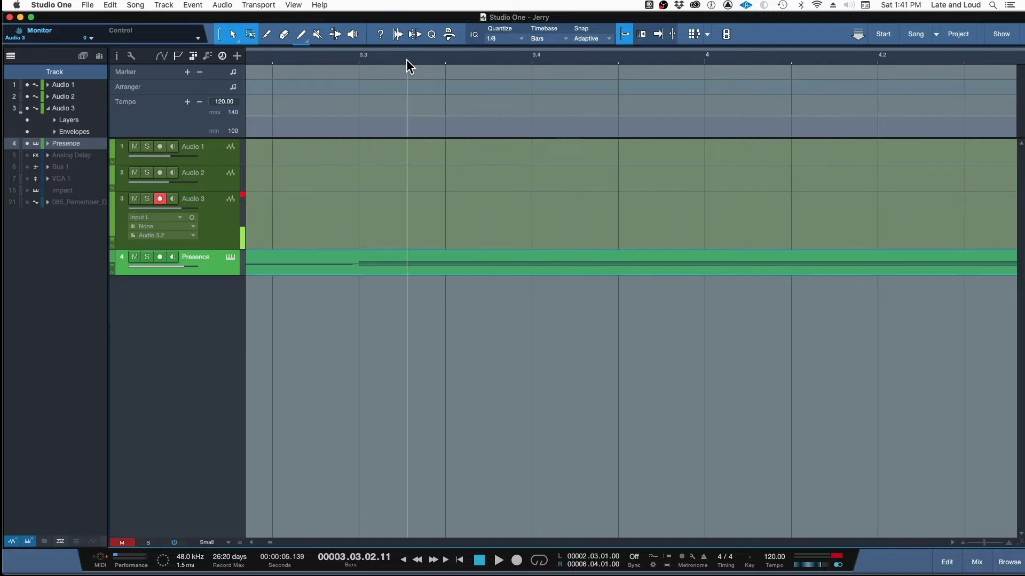
pyautogui.click(359, 60)
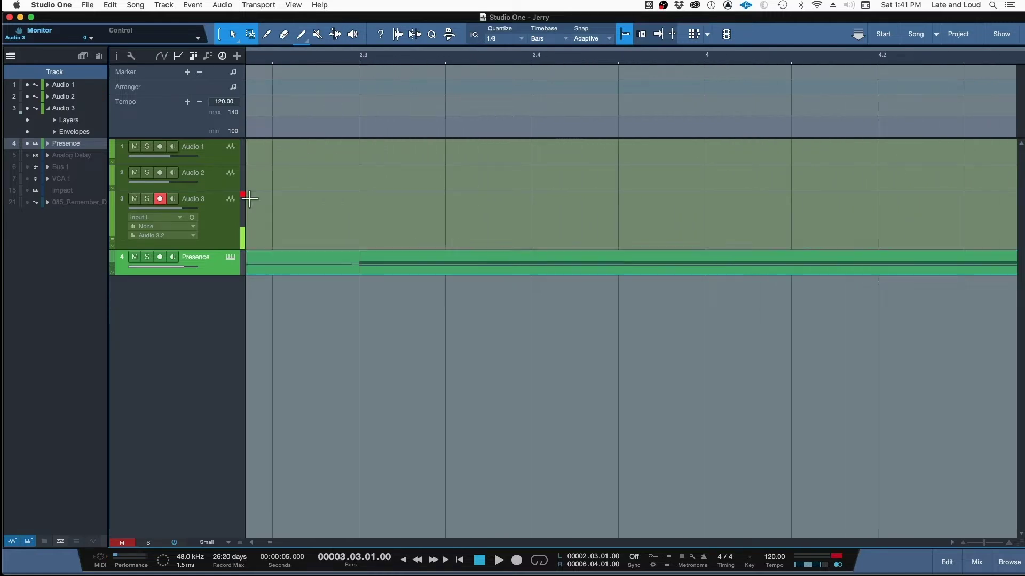
pyautogui.press('space')
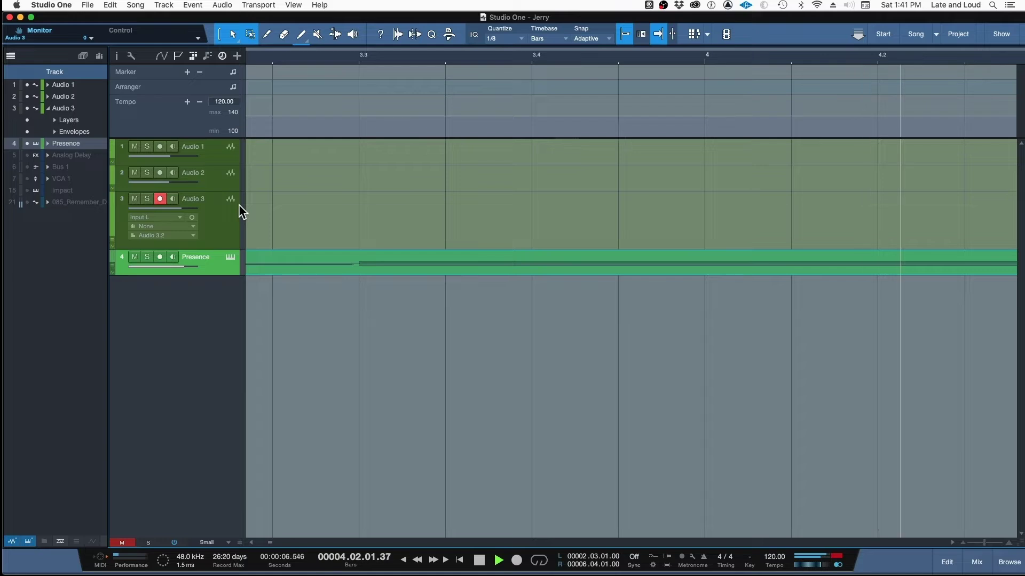
pyautogui.press('space')
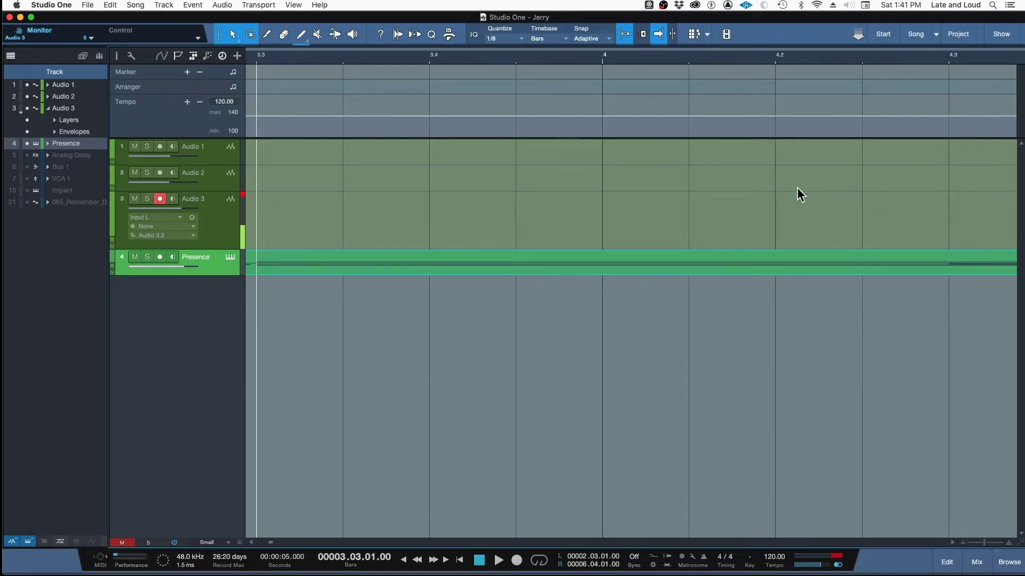
# Play from bar 3 beat 3 with autoscroll on and with it off to compare how the view follows.
pyautogui.press('space')
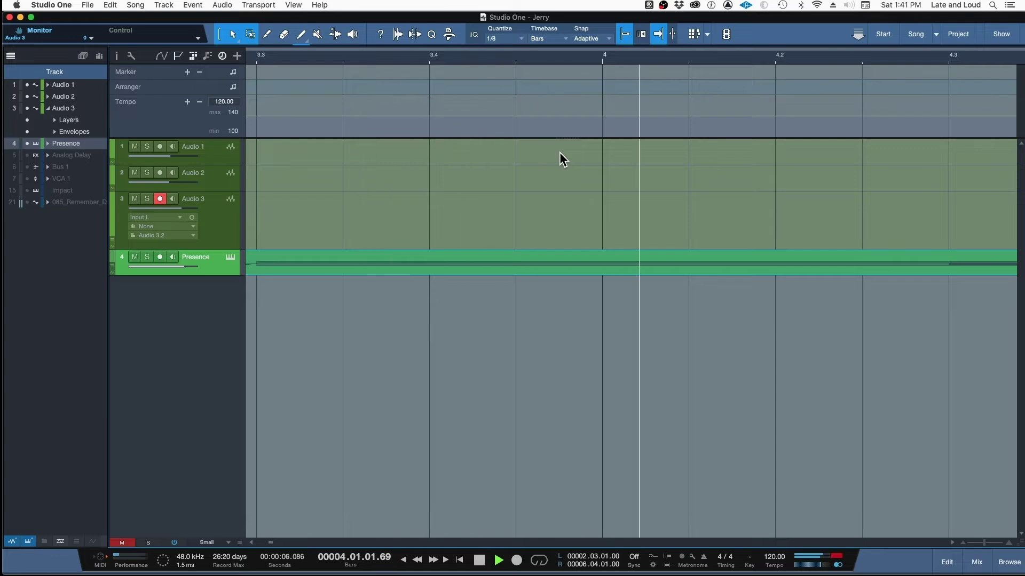
pyautogui.press('space')
pyautogui.press('space')
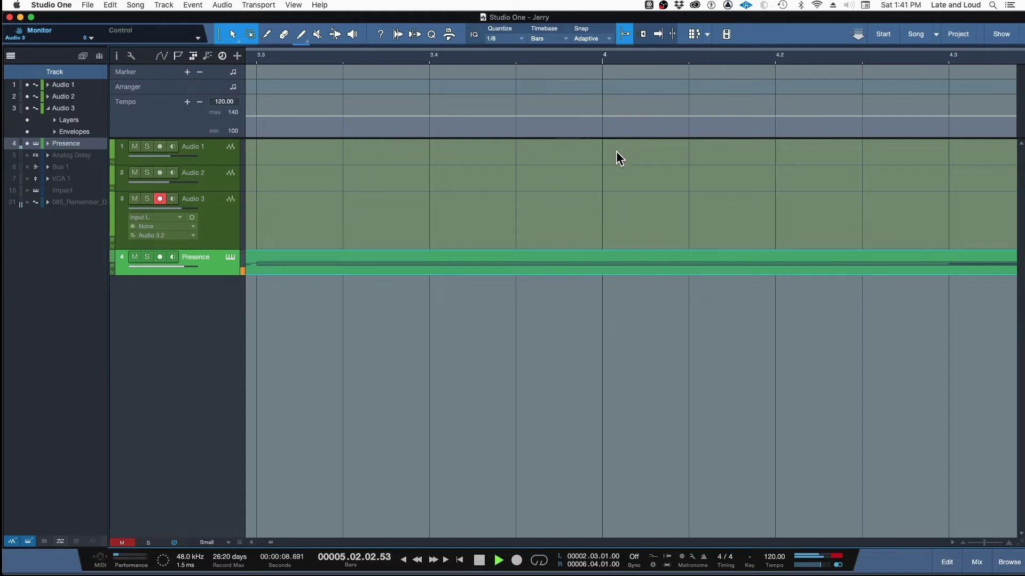
pyautogui.press('space')
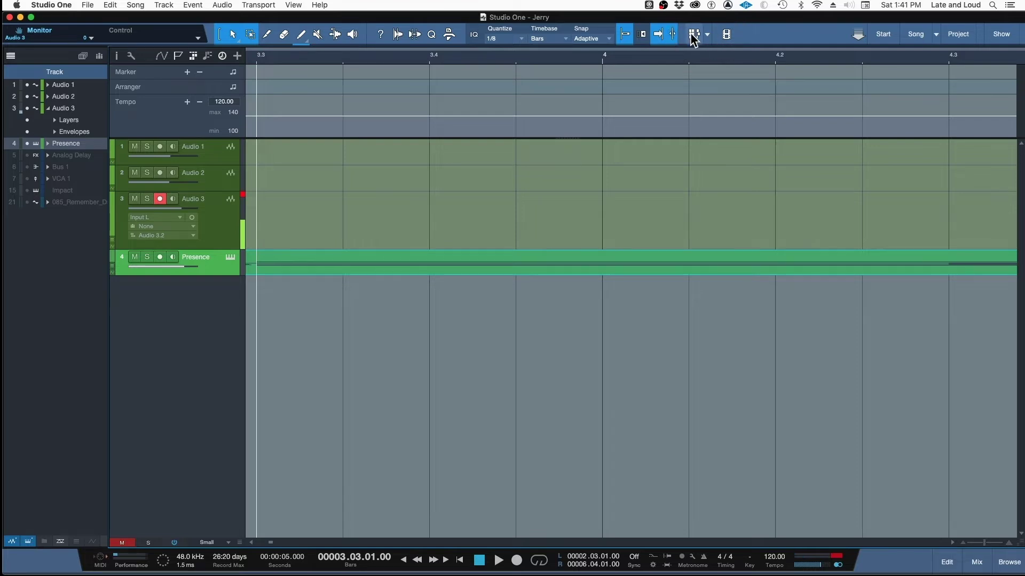
# Show a scratch pad beside the arrangement and hide it again.
pyautogui.click(694, 36)
pyautogui.click(693, 37)
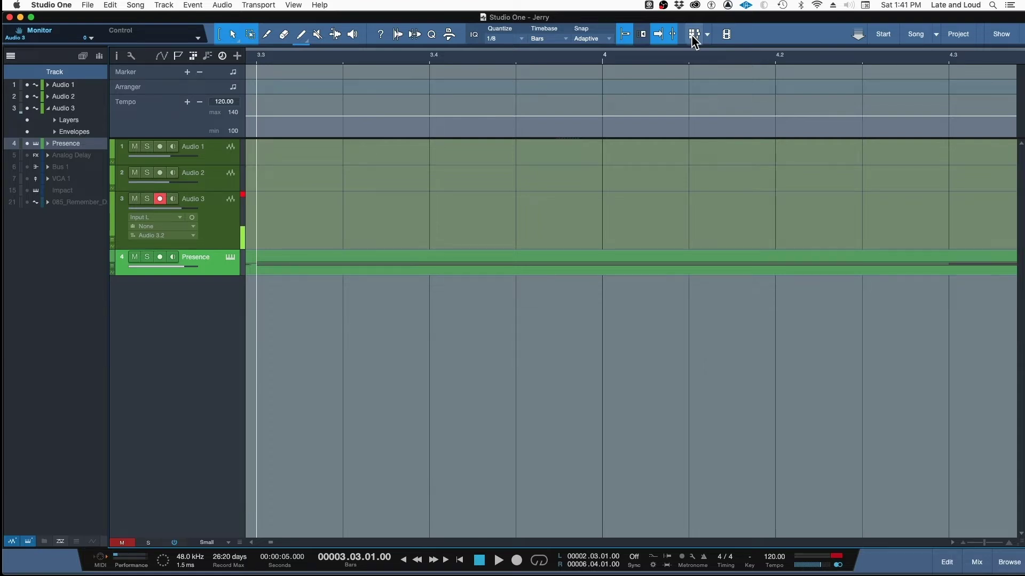
pyautogui.click(694, 39)
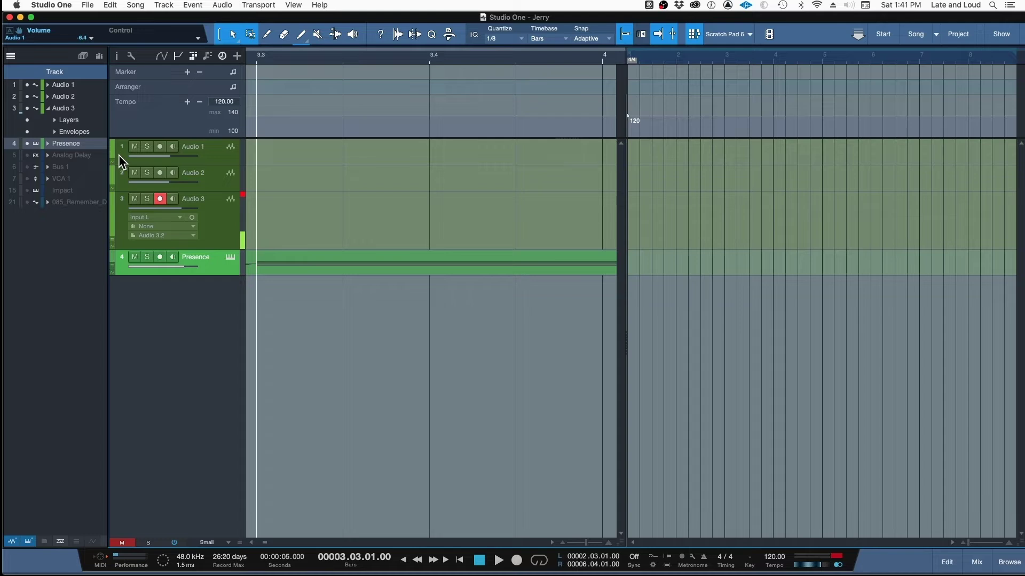
pyautogui.click(691, 36)
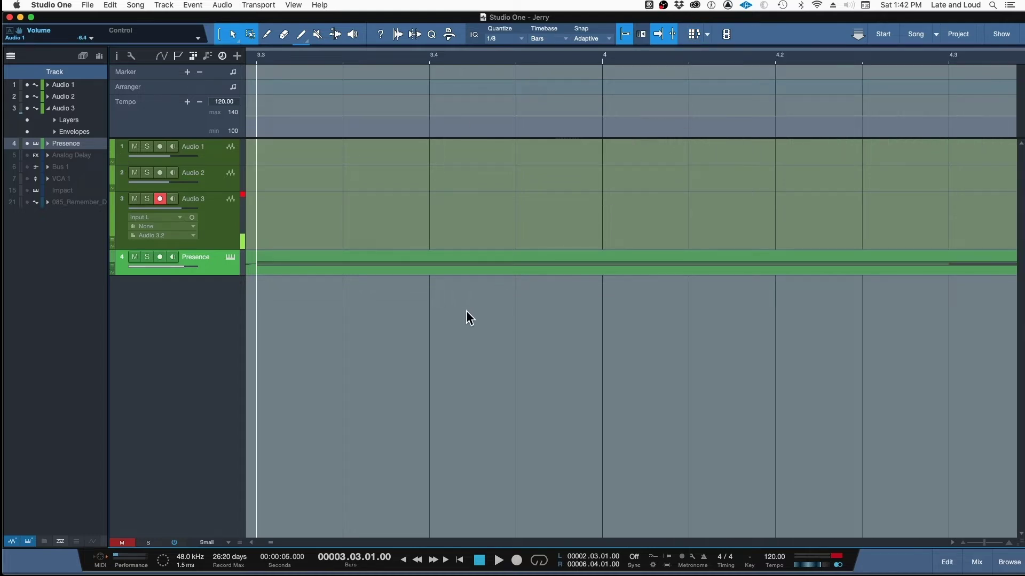
# Toggle the track list and use it to hide the Audio 3 track's layers and envelopes.
pyautogui.click(11, 55)
pyautogui.click(11, 55)
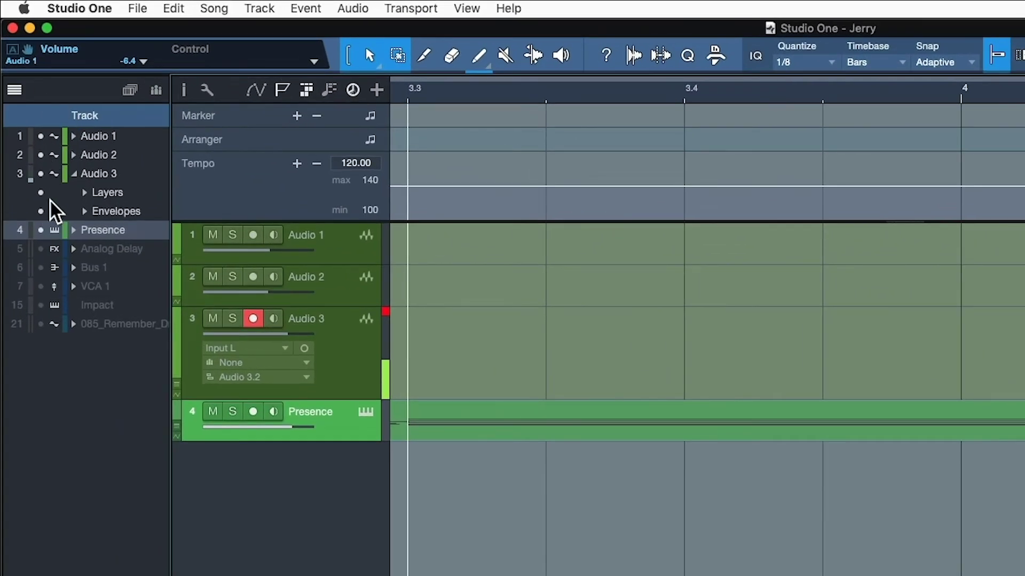
pyautogui.moveTo(40, 190)
pyautogui.mouseDown()
pyautogui.moveTo(39, 140)
pyautogui.moveTo(45, 185)
pyautogui.mouseUp()
pyautogui.click(41, 192)
pyautogui.click(41, 210)
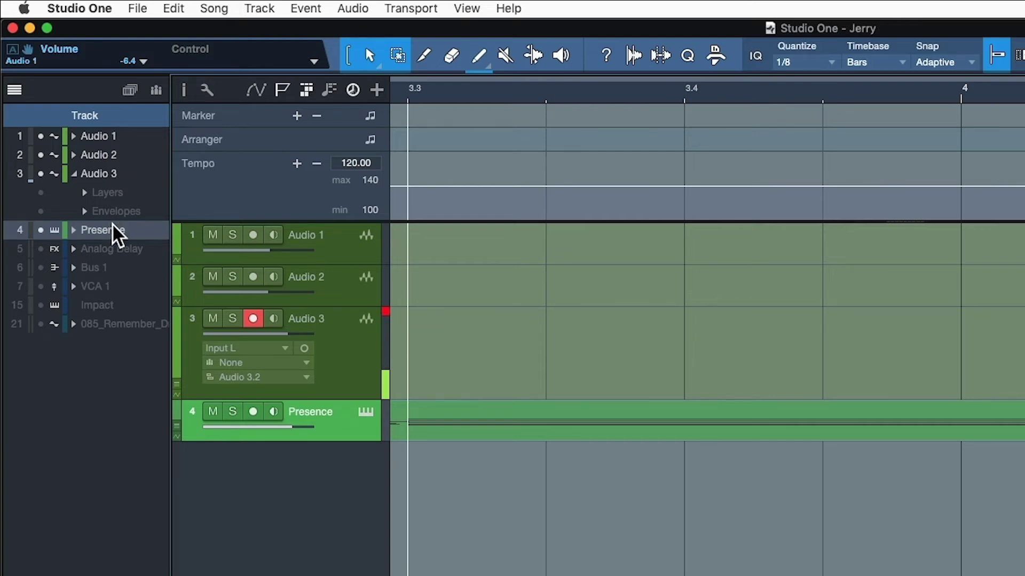
# Disarm recording on the Audio 3 track, and show the inspector in place of the track list.
pyautogui.click(253, 319)
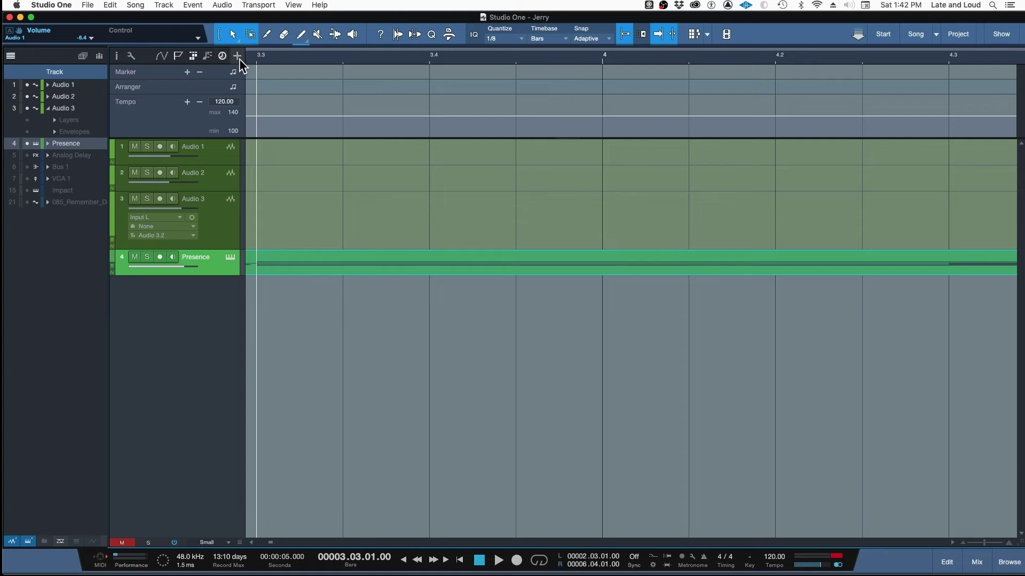
pyautogui.click(116, 55)
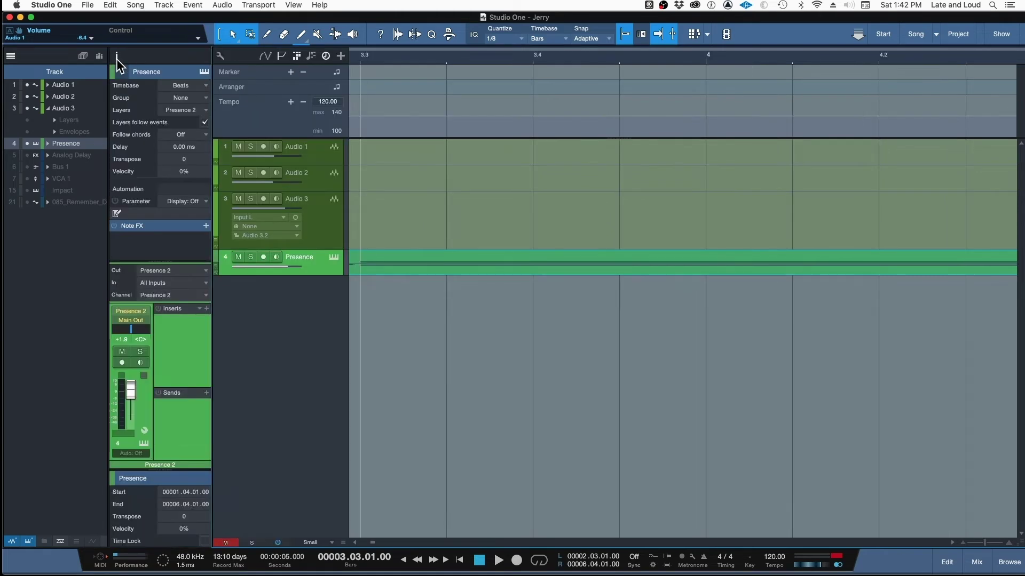
pyautogui.click(10, 55)
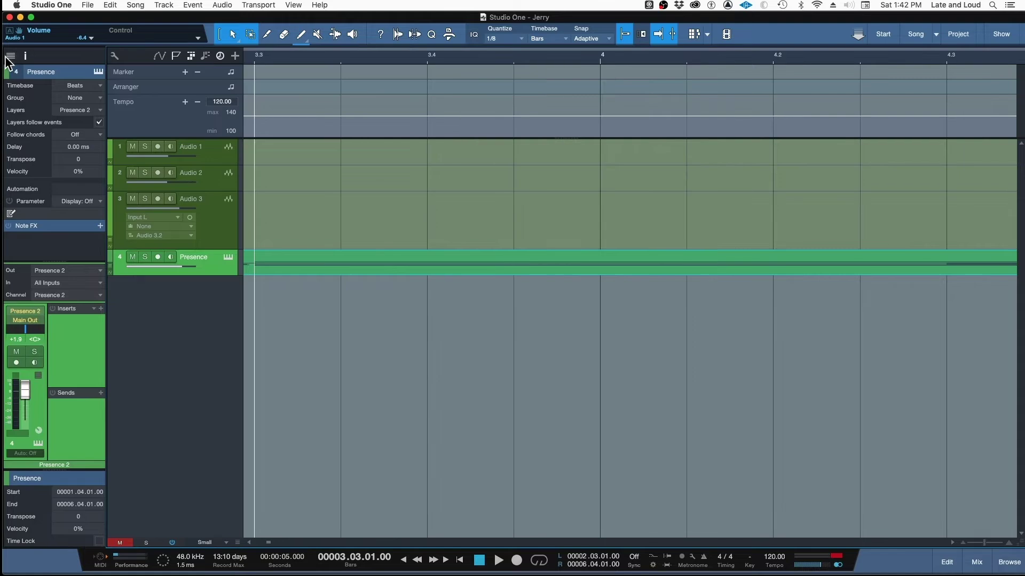
# Inspect the Audio 3 and Audio 2 tracks in turn, clear Audio 3's clip indicator, and return to Audio 3 with the inspector hidden.
pyautogui.click(213, 226)
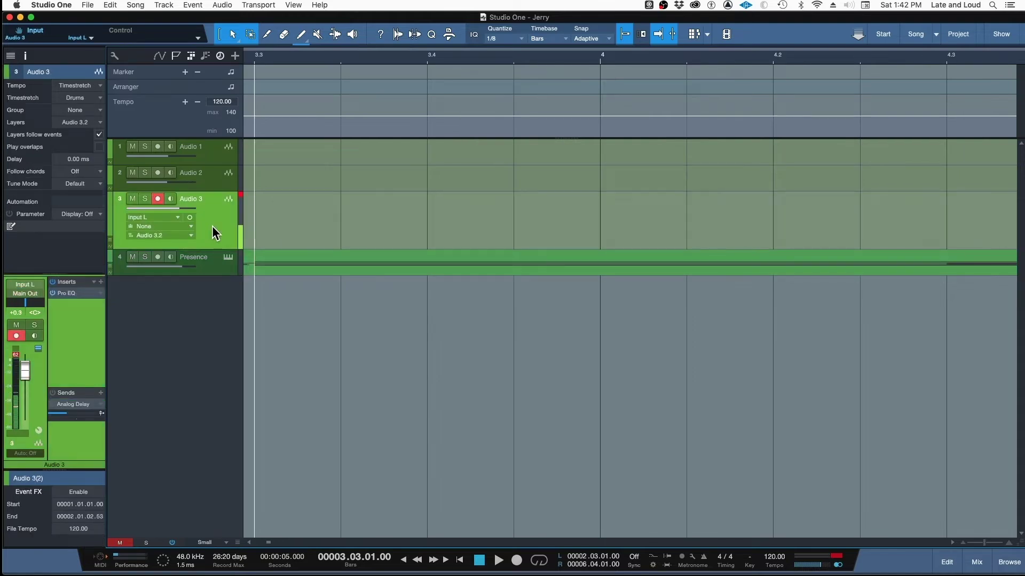
pyautogui.click(15, 355)
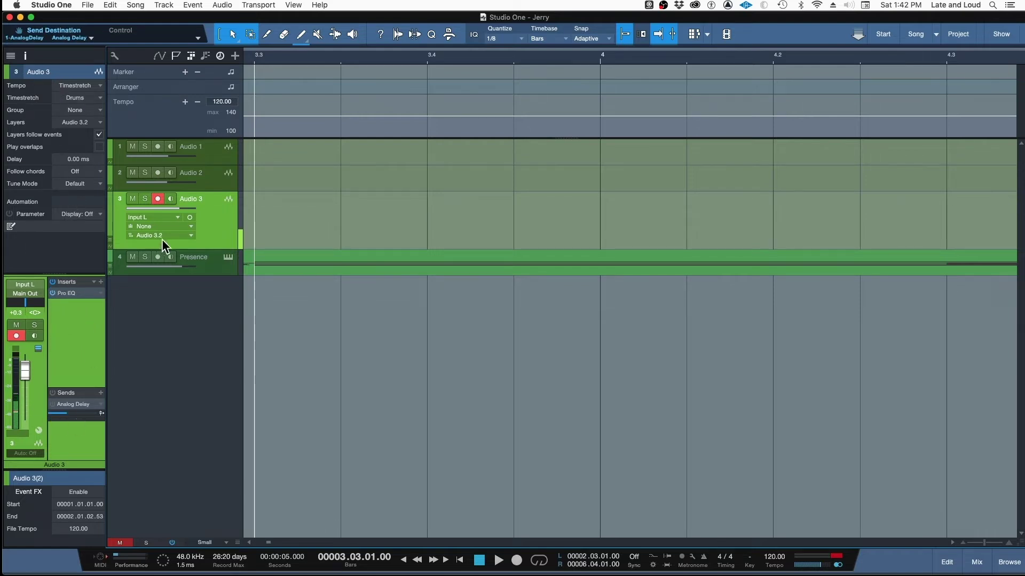
pyautogui.click(207, 178)
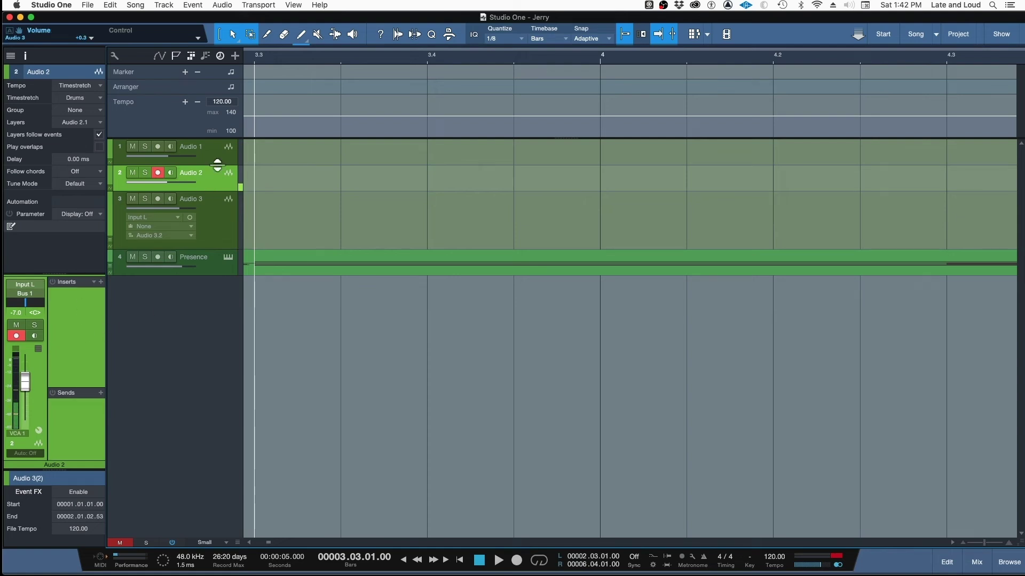
pyautogui.click(217, 241)
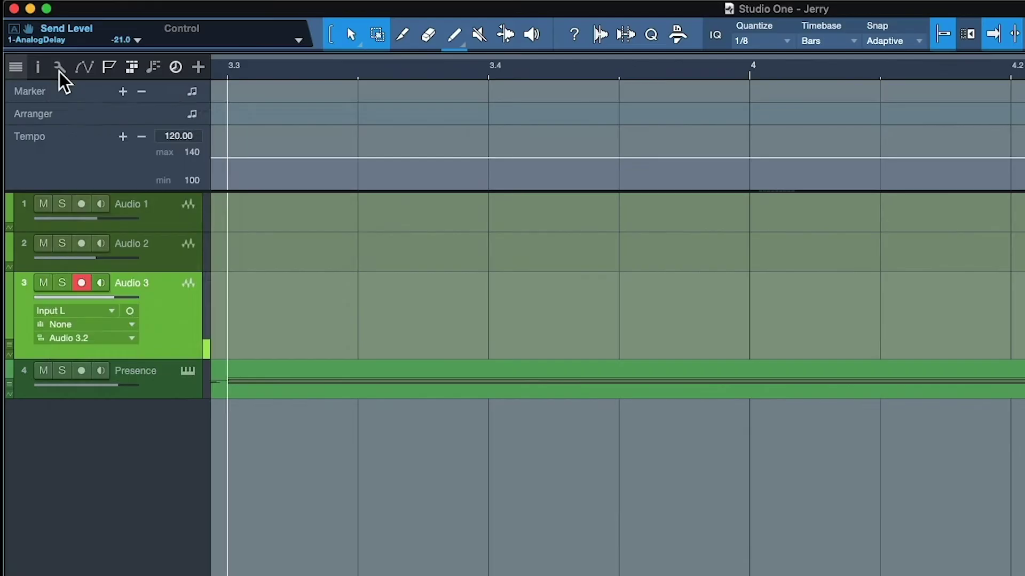
# Review the arrangement options for selection, editing, visibility and audio, leaving them unchanged.
pyautogui.click(115, 57)
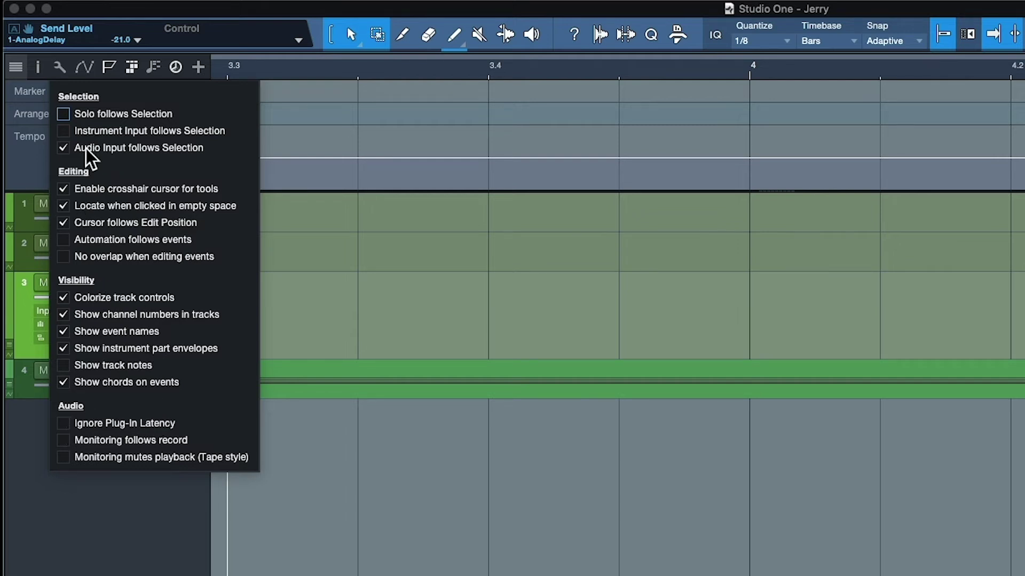
pyautogui.click(55, 67)
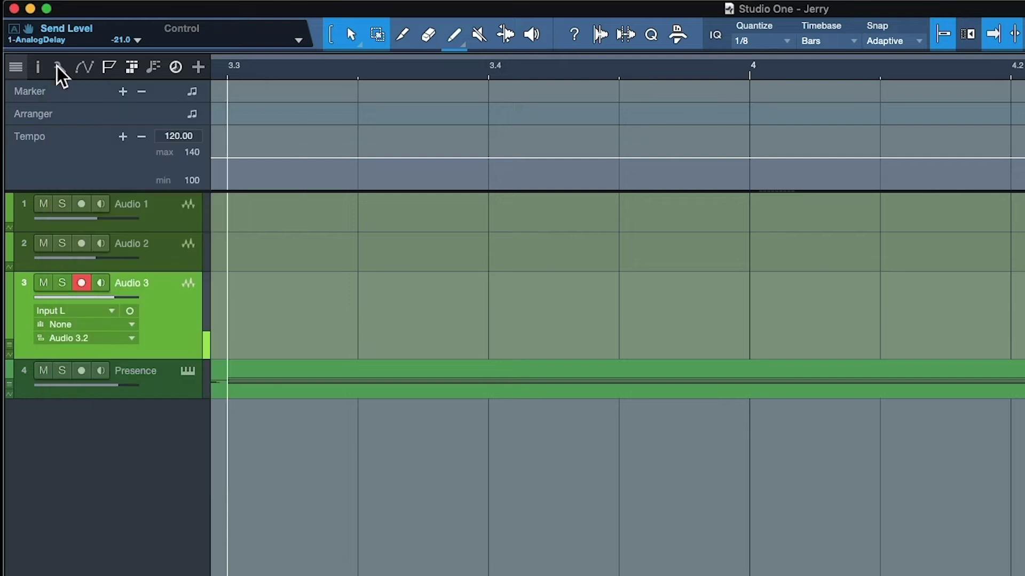
# Switch the automation display on the tracks on and off, and hide the marker track.
pyautogui.click(85, 65)
pyautogui.click(85, 66)
pyautogui.click(85, 66)
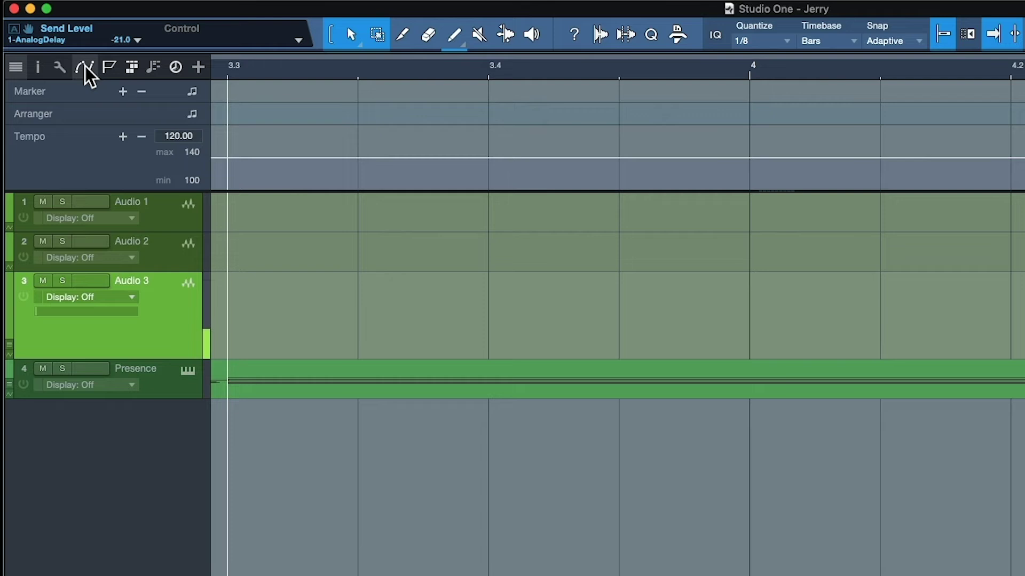
pyautogui.click(86, 66)
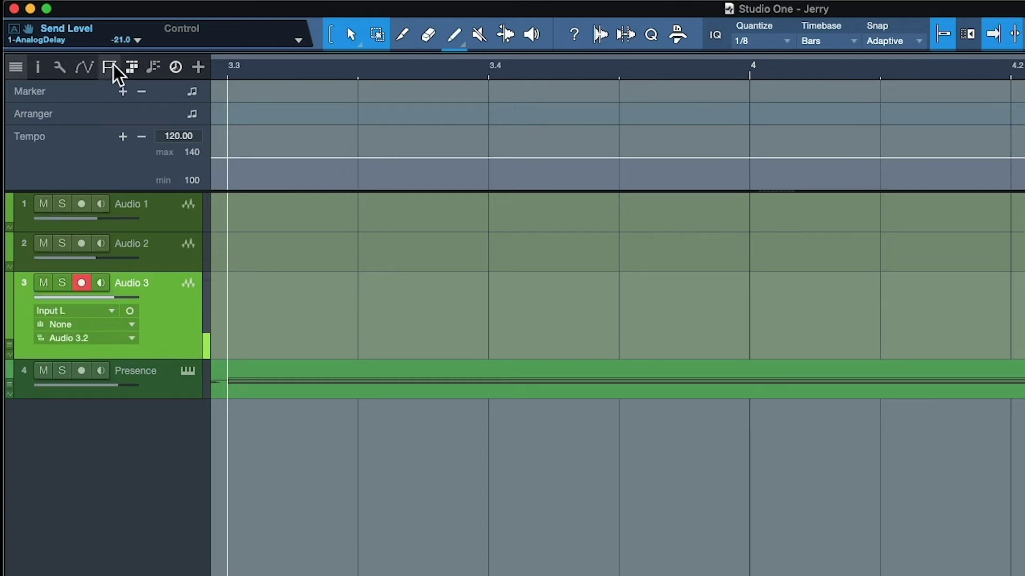
pyautogui.click(110, 65)
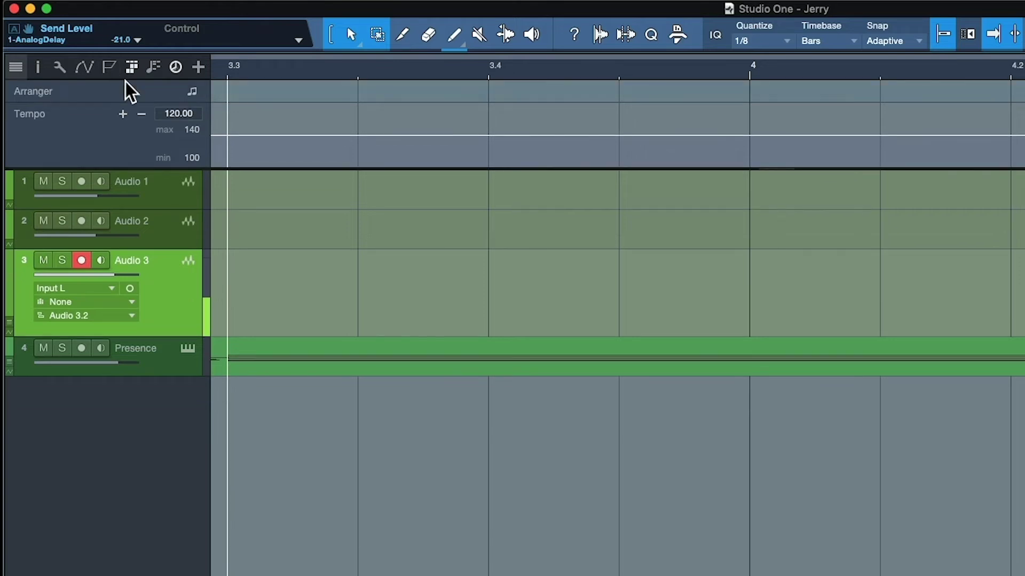
# Add a marker at the playhead on beat 3 of bar 3 and move it back to beat 2.
pyautogui.press('w')
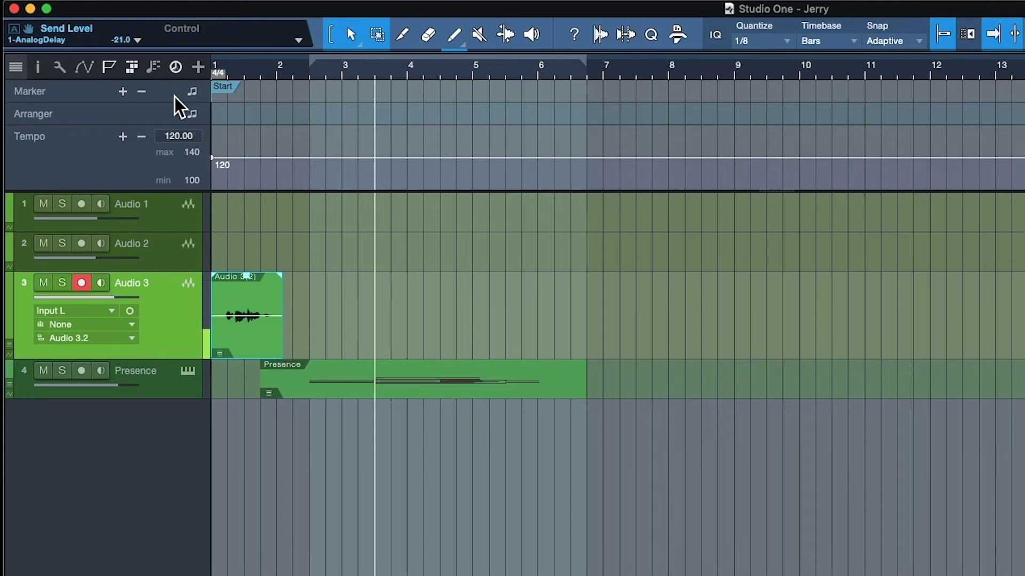
pyautogui.click(123, 91)
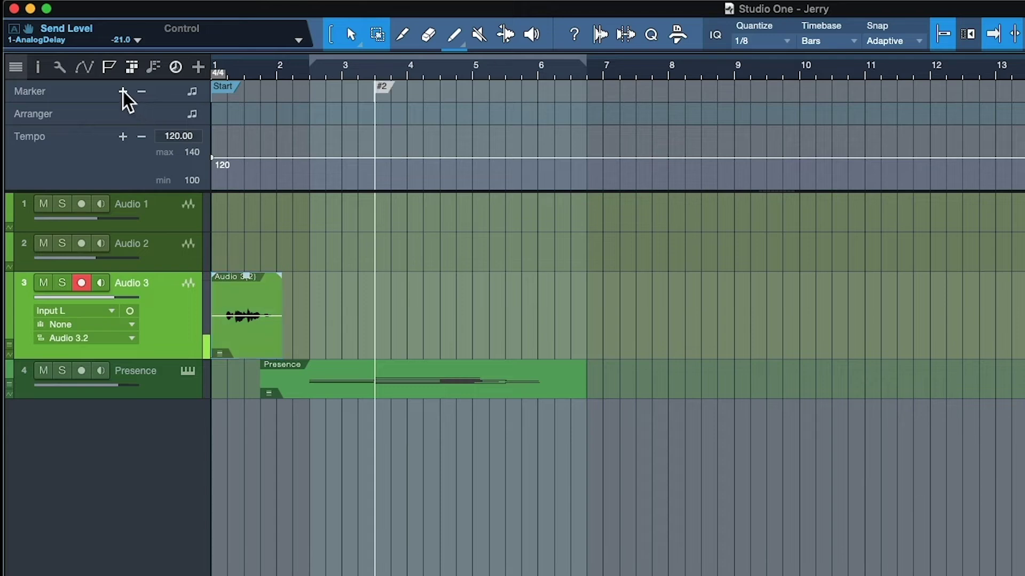
pyautogui.moveTo(384, 85); pyautogui.dragTo(468, 85)
pyautogui.click(376, 90)
pyautogui.moveTo(376, 90); pyautogui.dragTo(389, 91)
# Name the new marker in bar 3 Farley.
pyautogui.doubleClick(365, 87)
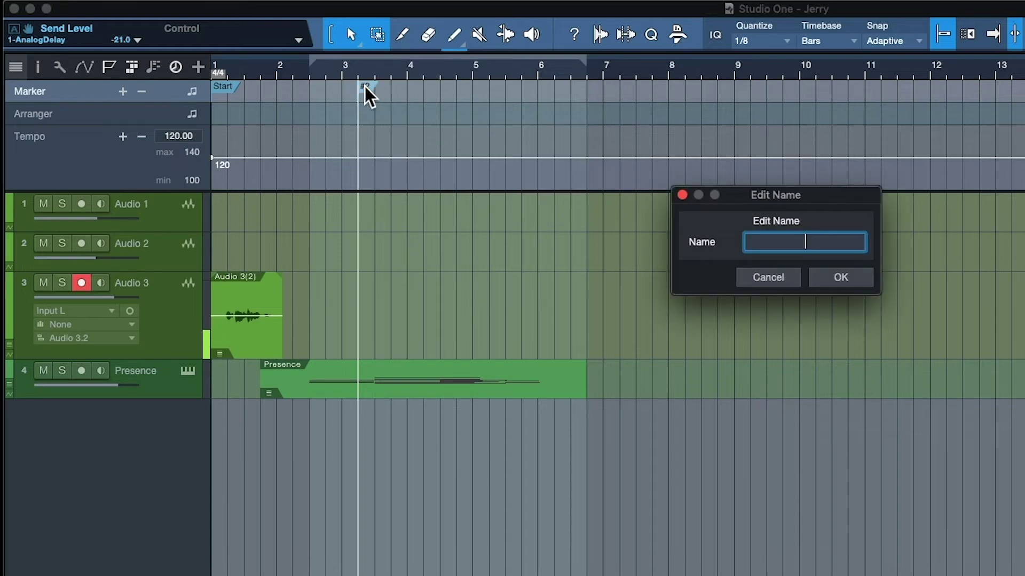
pyautogui.write('Farley')
pyautogui.press('Return')
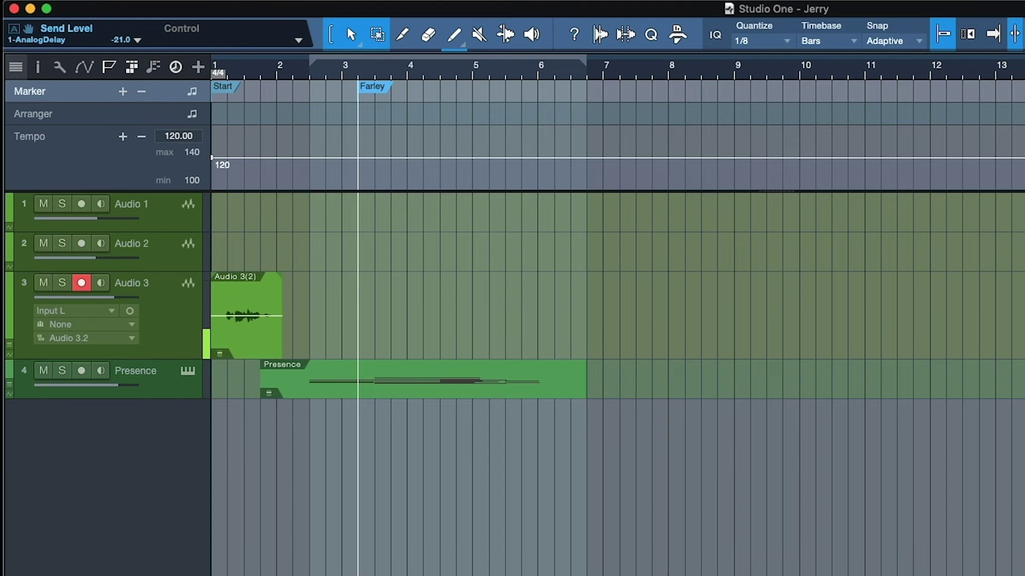
# Rename the marker in bar 3 as Needs edit, and remove it from the marker track.
pyautogui.doubleClick(378, 86)
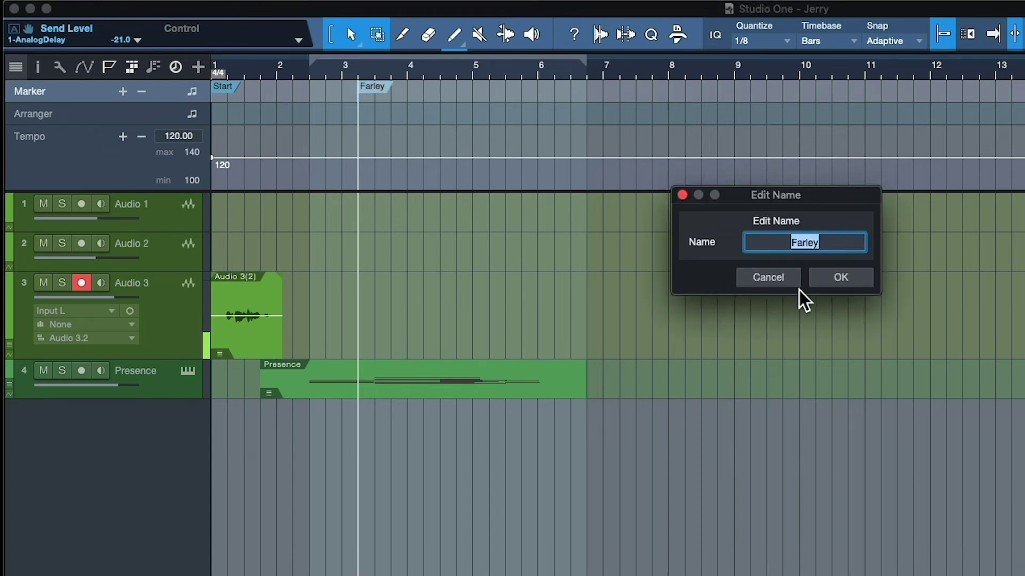
pyautogui.write('Needs edit')
pyautogui.press('Return')
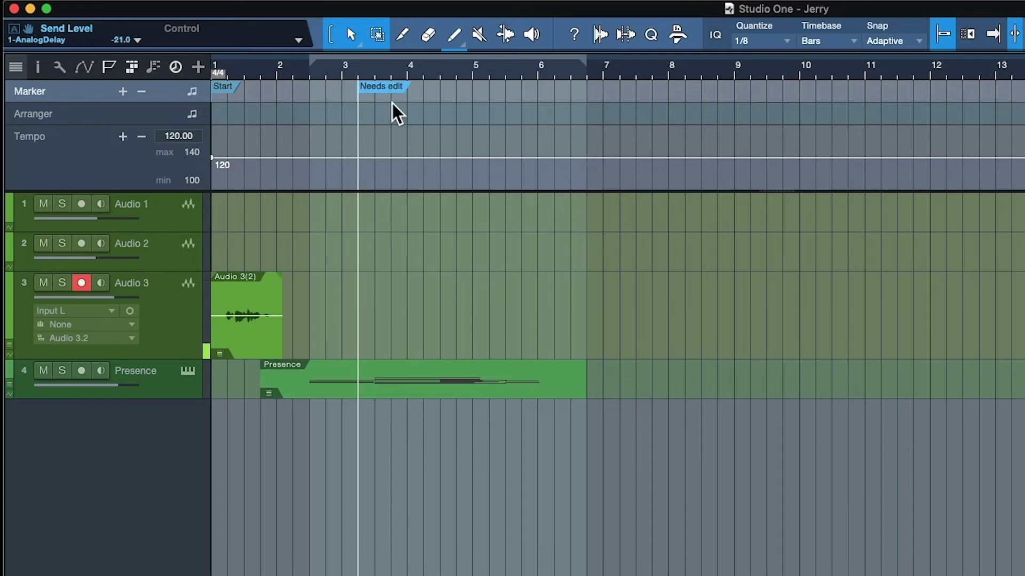
pyautogui.rightClick(381, 89)
pyautogui.click(426, 190)
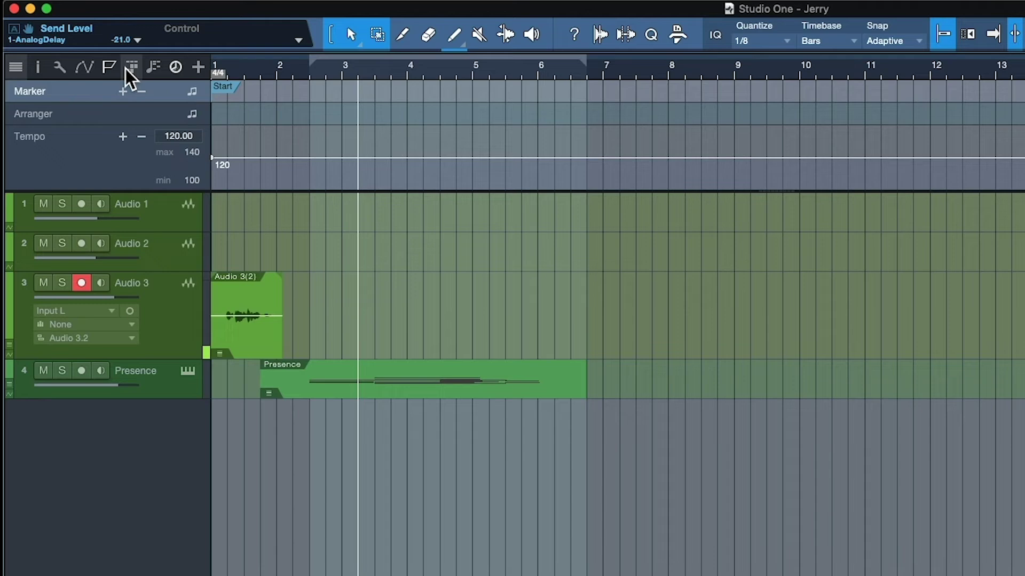
# Toggle the arranger track off and on, and paint Intro over bar 1, Verse over bar 2 and Chorus over bars 3 and 4.
pyautogui.click(131, 67)
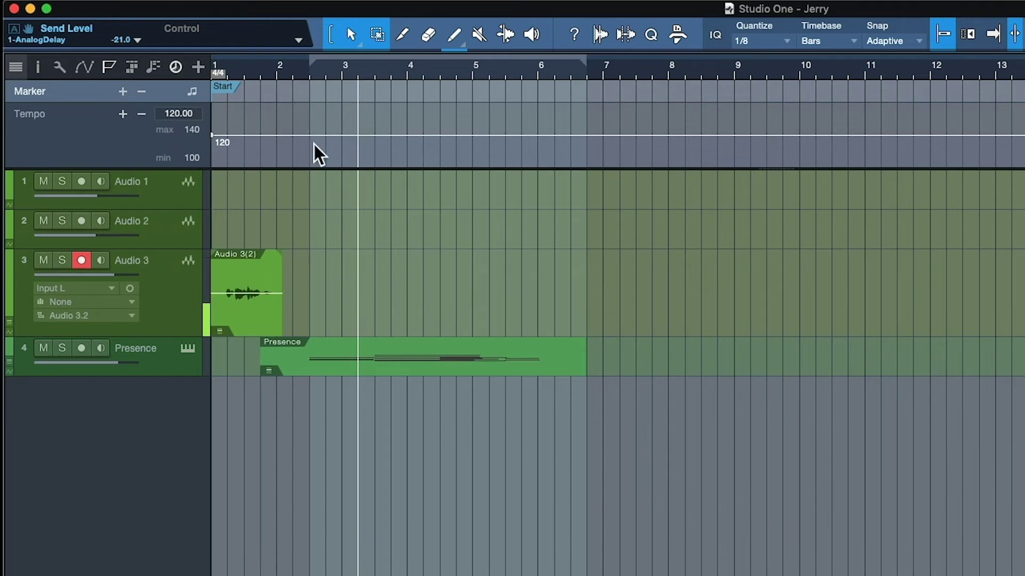
pyautogui.click(133, 68)
pyautogui.click(454, 35)
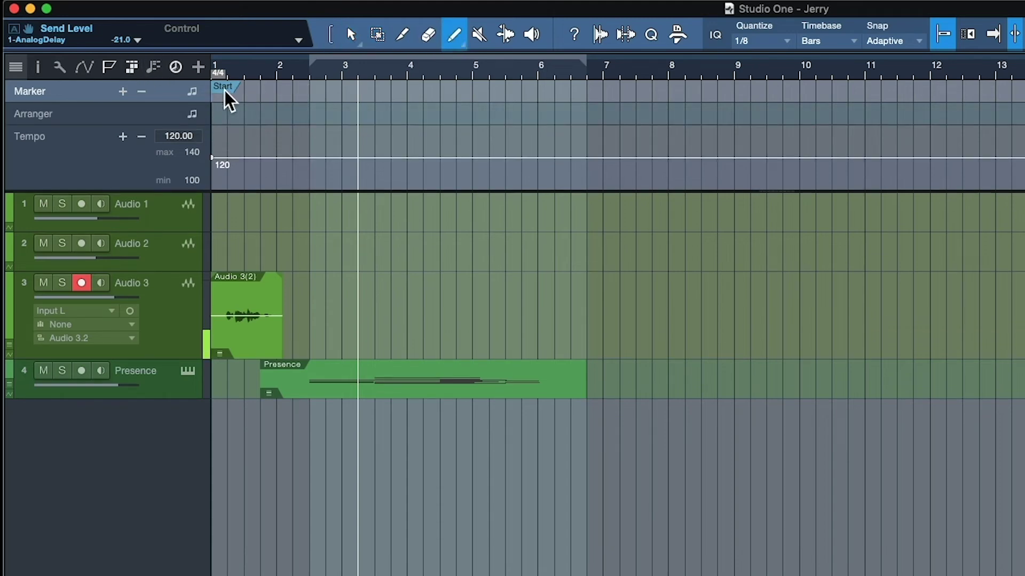
pyautogui.moveTo(222, 114); pyautogui.dragTo(471, 116)
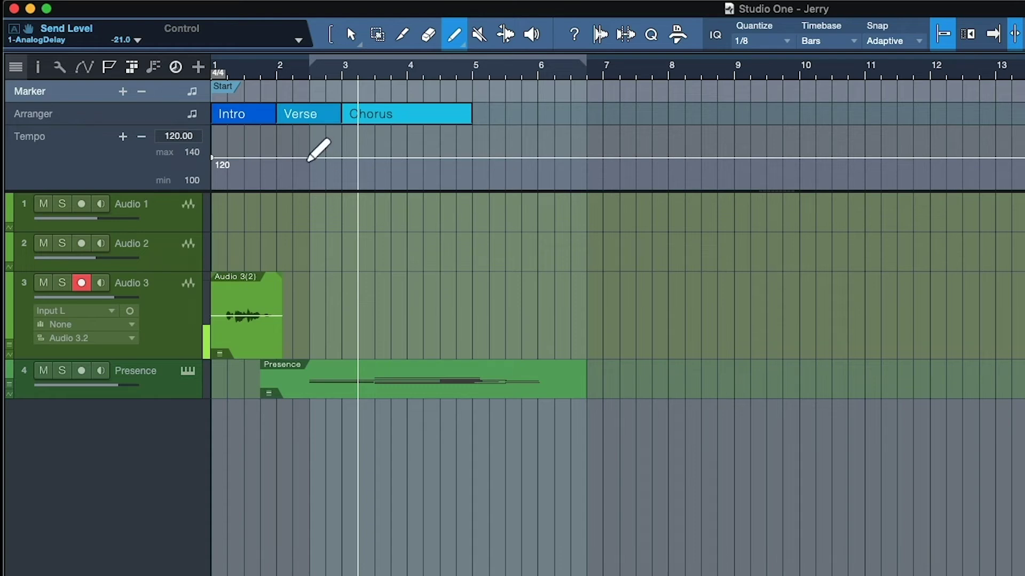
# Rearrange the song with the Arrow tool by moving the Verse section after the Chorus on the arranger track.
pyautogui.press('1')
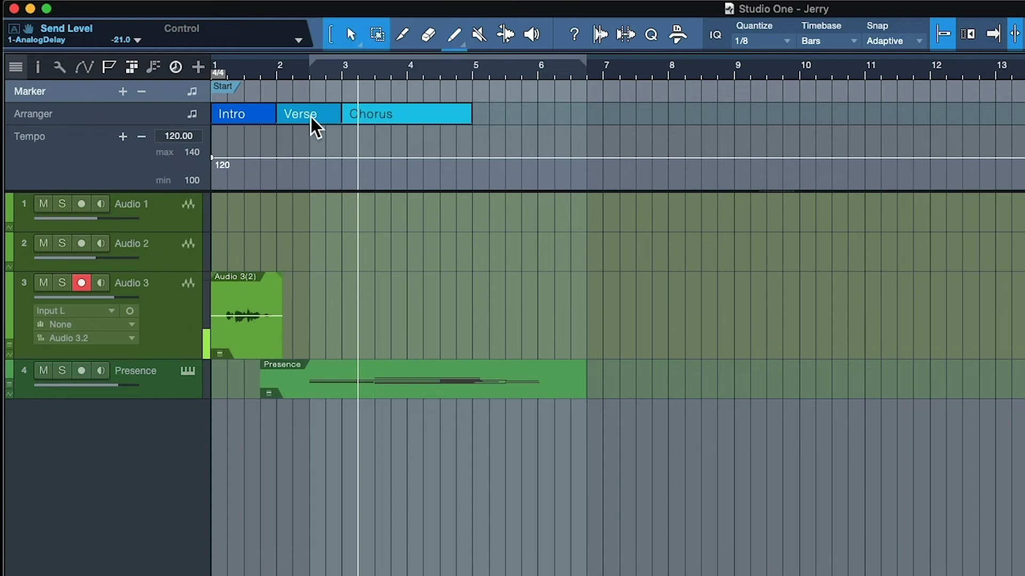
pyautogui.moveTo(310, 117); pyautogui.dragTo(489, 113)
pyautogui.moveTo(388, 114); pyautogui.dragTo(326, 120)
pyautogui.moveTo(501, 116); pyautogui.dragTo(440, 122)
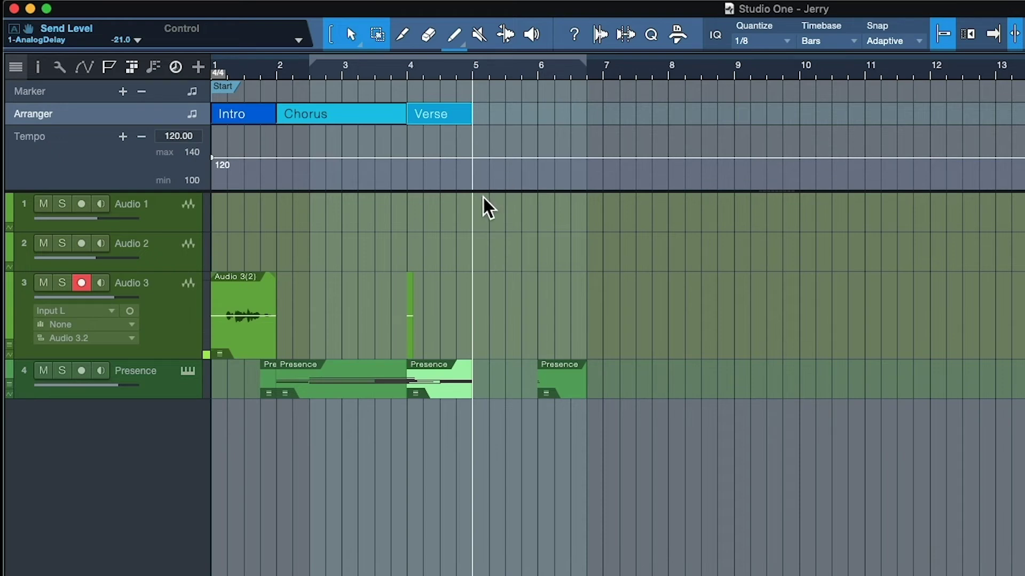
# Undo the section moves and the painting of the Verse and Chorus sections.
pyautogui.press('super+z')
pyautogui.press('super+z')
pyautogui.press('super+z')
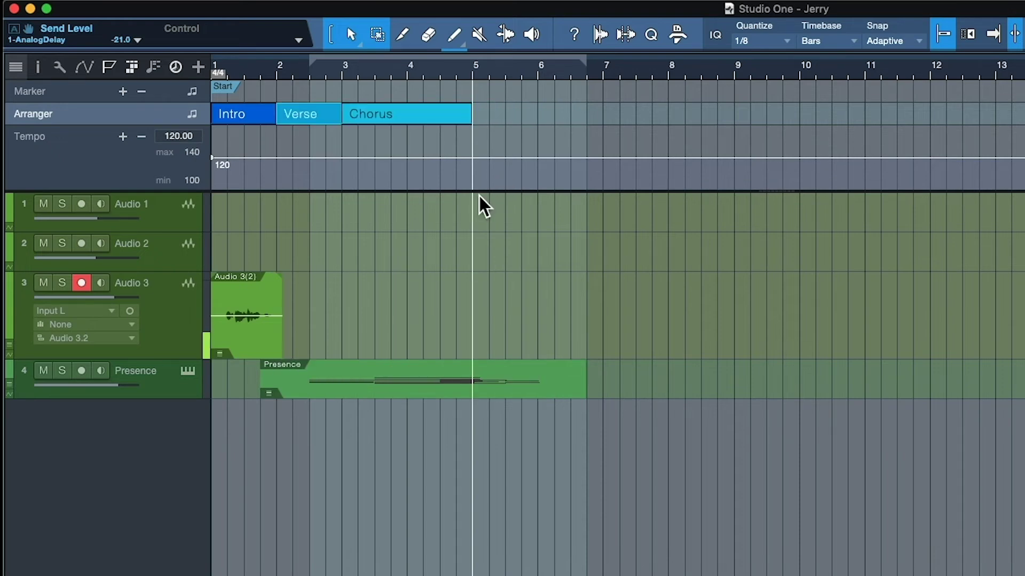
pyautogui.press('super+z')
pyautogui.press('super+z')
pyautogui.press('super+z')
pyautogui.press('super+z')
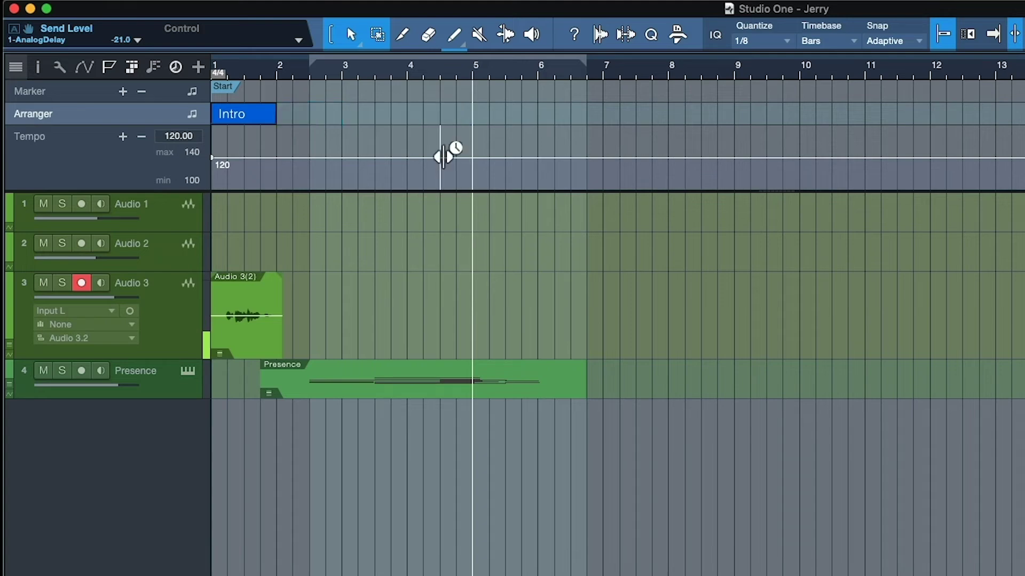
# Toggle the tempo track off and on, hide the arranger track, and make the tempo track taller.
pyautogui.click(176, 66)
pyautogui.click(177, 68)
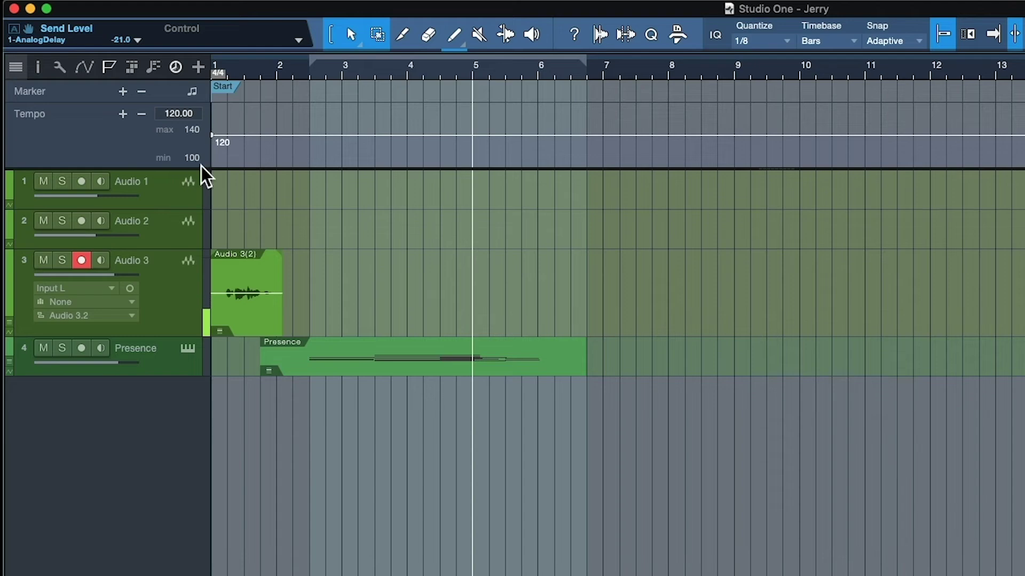
pyautogui.moveTo(202, 169); pyautogui.dragTo(206, 257)
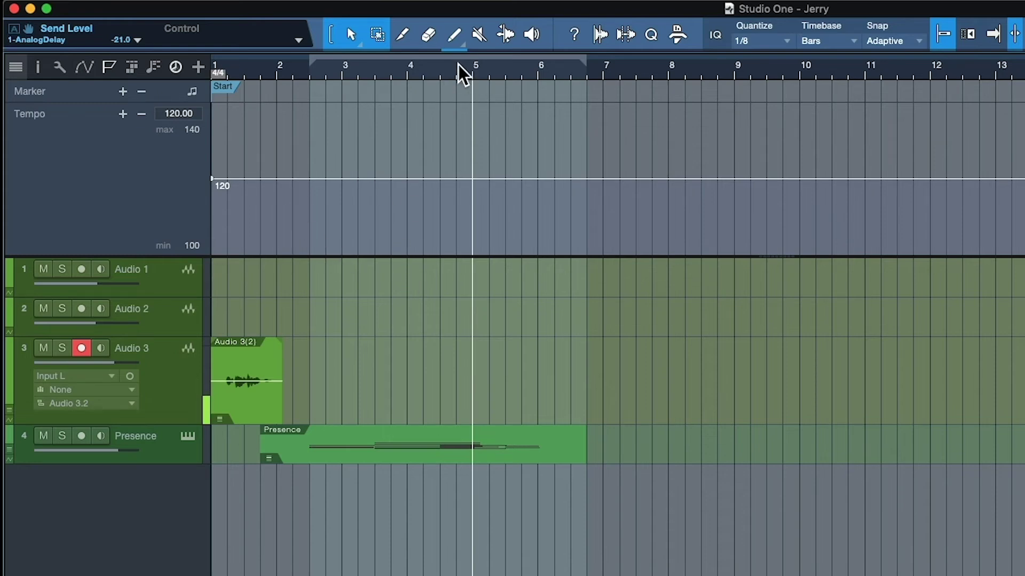
# Play the Presence part at the constant 120 tempo, and stop playback.
pyautogui.click(455, 35)
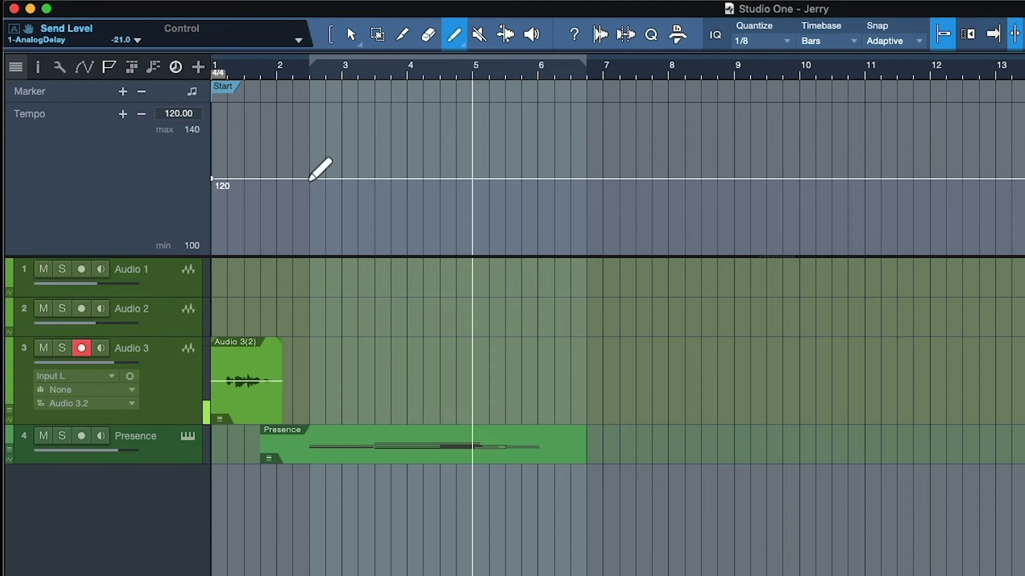
pyautogui.press('KP_Subtract')
pyautogui.press('space')
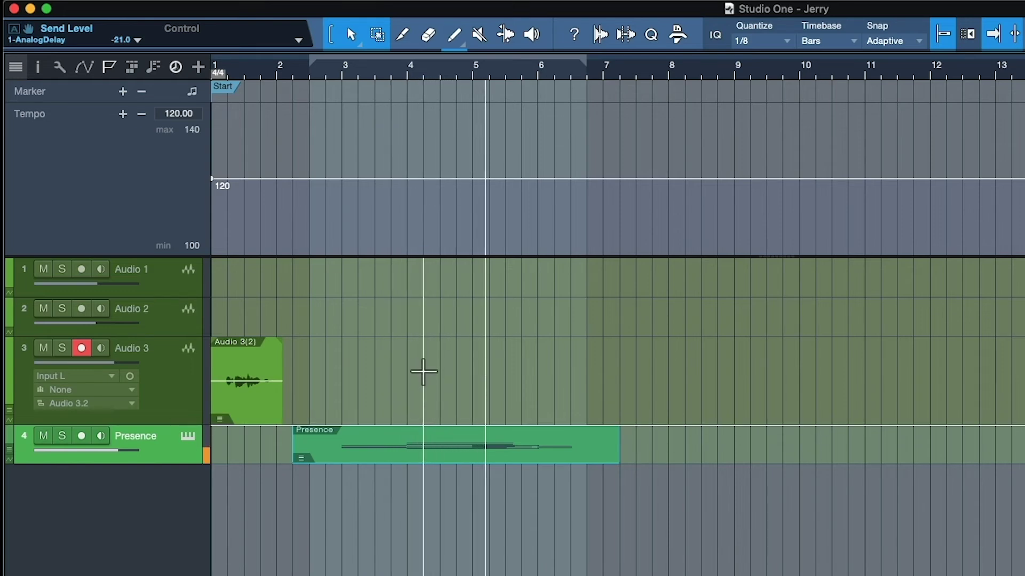
pyautogui.press('space')
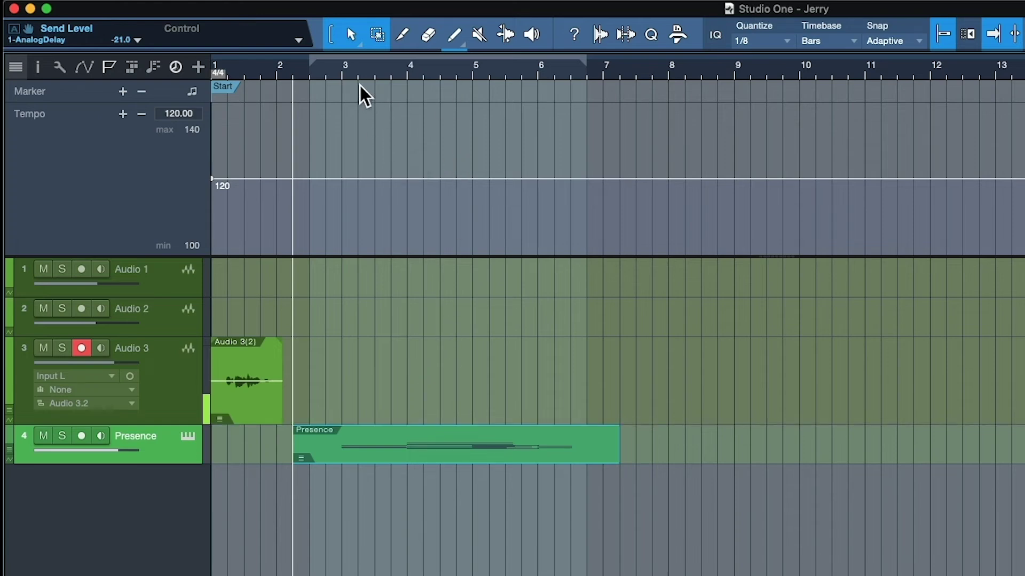
# Paint a tempo curve from bar 3 to bar 7 that dips to 100, rises to 135 and falls to 101.
pyautogui.click(455, 36)
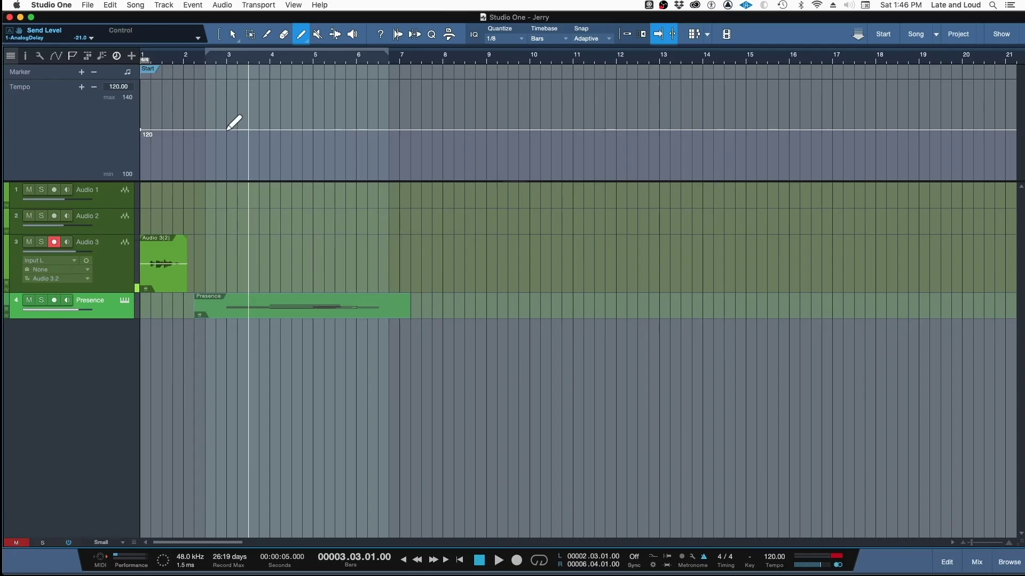
pyautogui.moveTo(339, 179); pyautogui.dragTo(384, 210)
pyautogui.moveTo(250, 151)
pyautogui.mouseDown()
pyautogui.moveTo(273, 175)
pyautogui.moveTo(297, 155)
pyautogui.moveTo(315, 95)
pyautogui.moveTo(338, 99)
pyautogui.moveTo(361, 142)
pyautogui.moveTo(399, 174)
pyautogui.mouseUp()
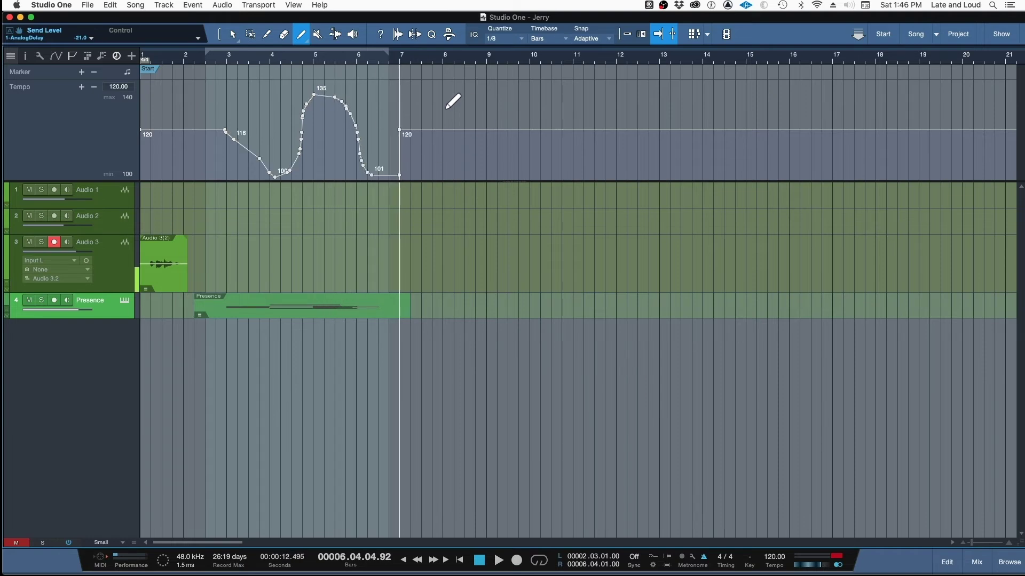
# Play the song through the painted tempo changes, and stop playback.
pyautogui.press('KP_Subtract')
pyautogui.press('space')
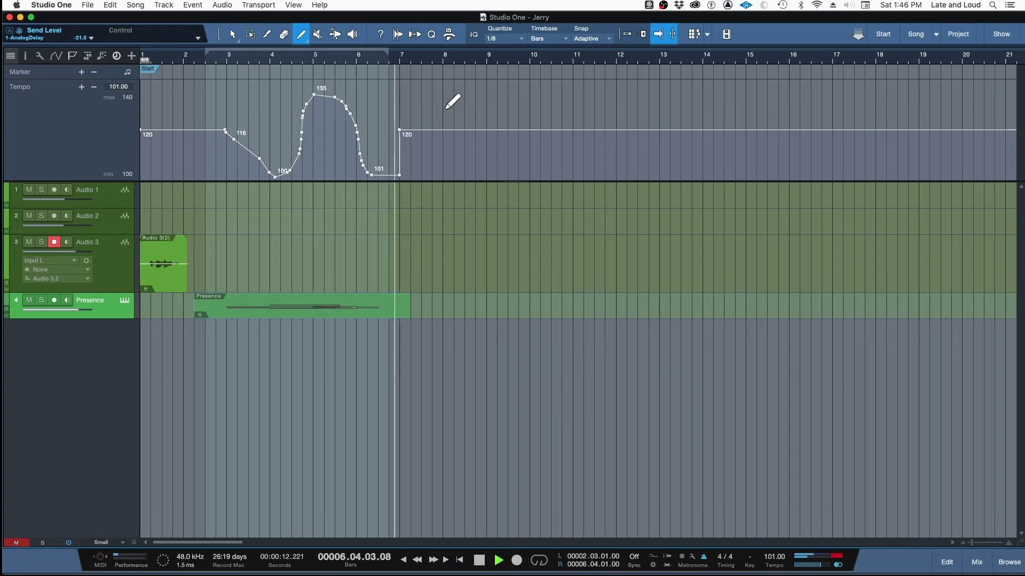
pyautogui.press('space')
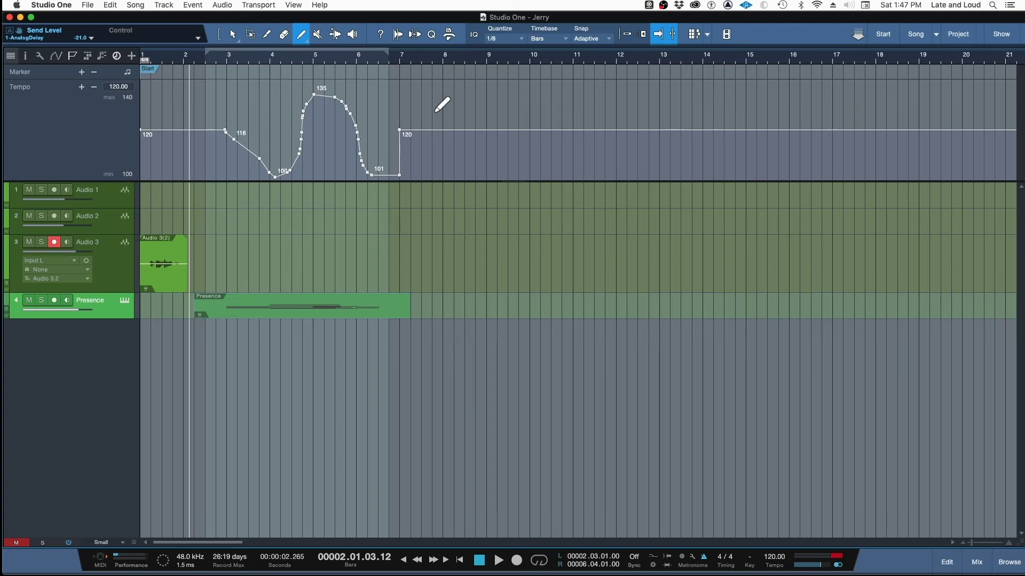
# Undo the painted tempo curve, and reduce the tempo track's height.
pyautogui.press('super+z')
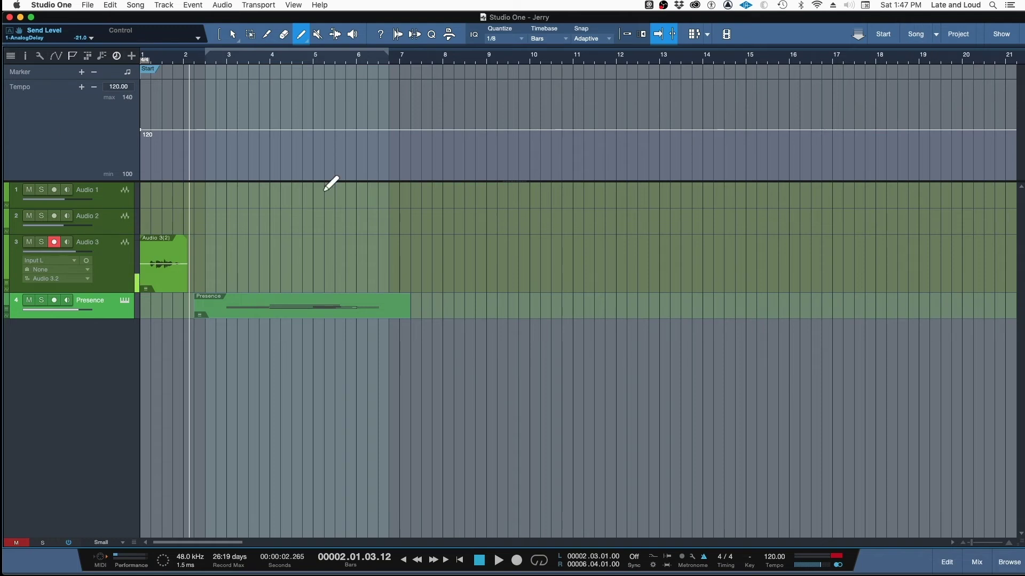
pyautogui.moveTo(116, 183); pyautogui.dragTo(116, 111)
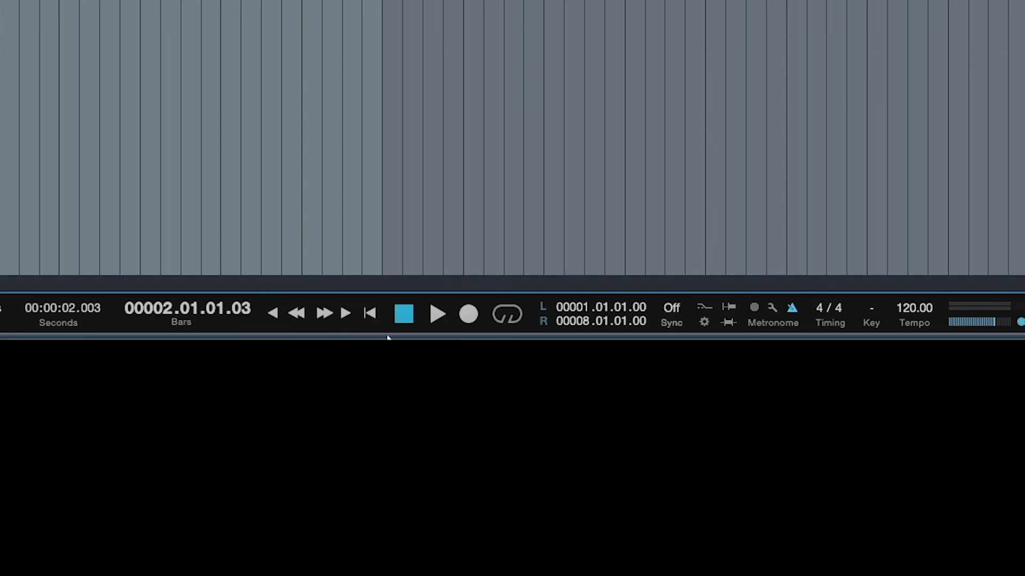
# Try the transport controls: play and stop, rewind and forward, and jump to the song's end and back to its start.
pyautogui.click(435, 313)
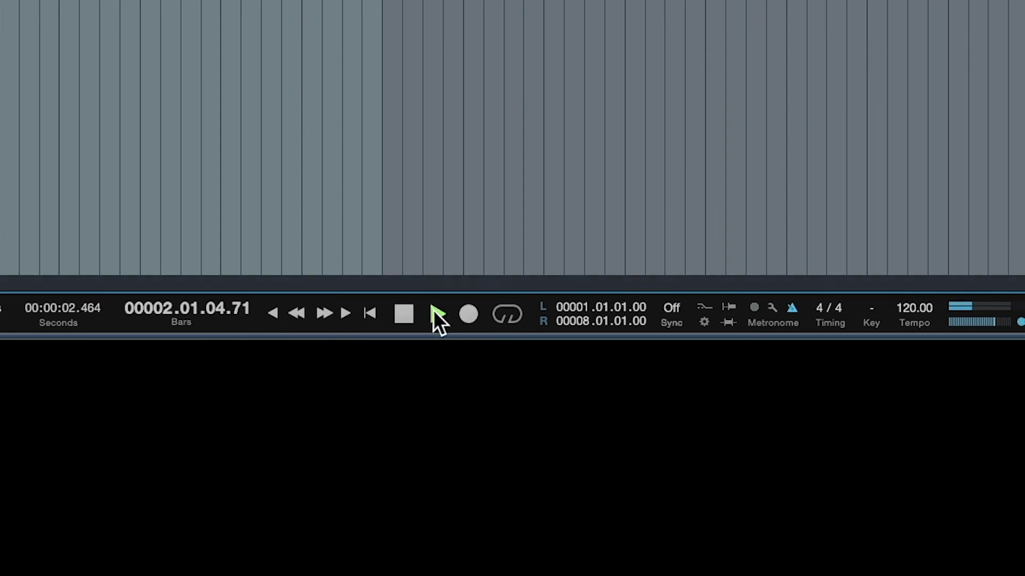
pyautogui.click(403, 315)
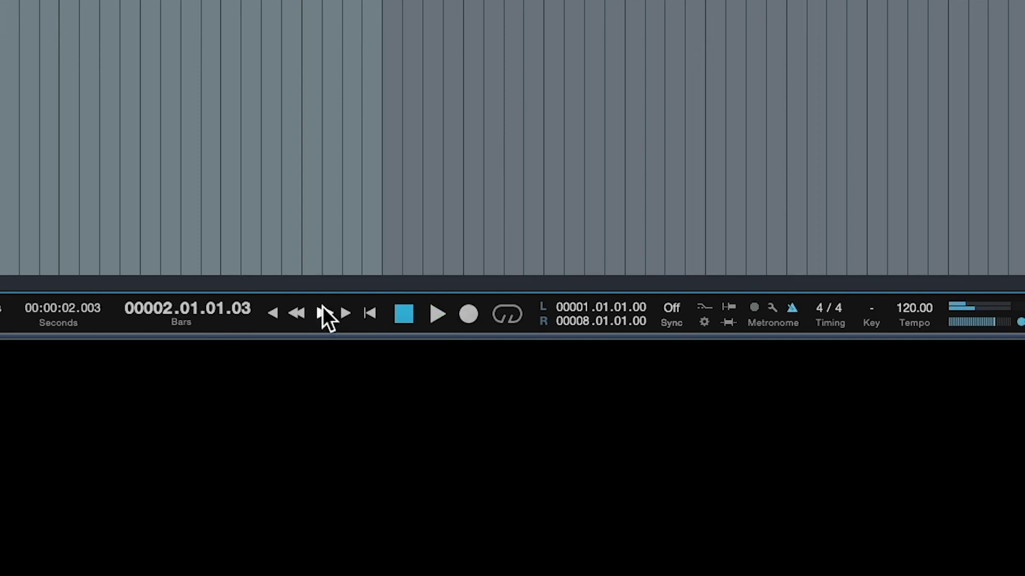
pyautogui.click(296, 313)
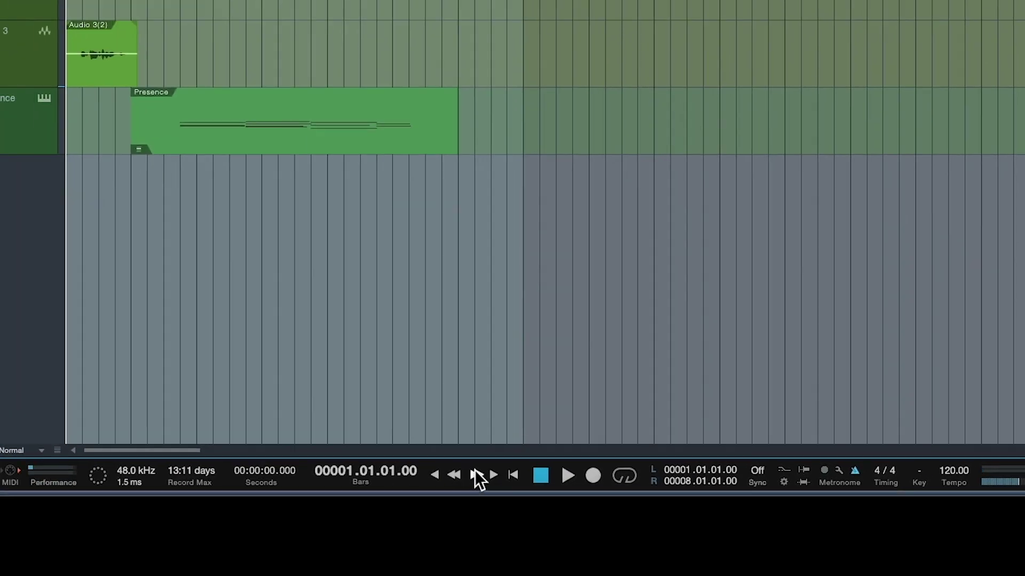
pyautogui.click(476, 475)
pyautogui.click(453, 474)
pyautogui.click(494, 474)
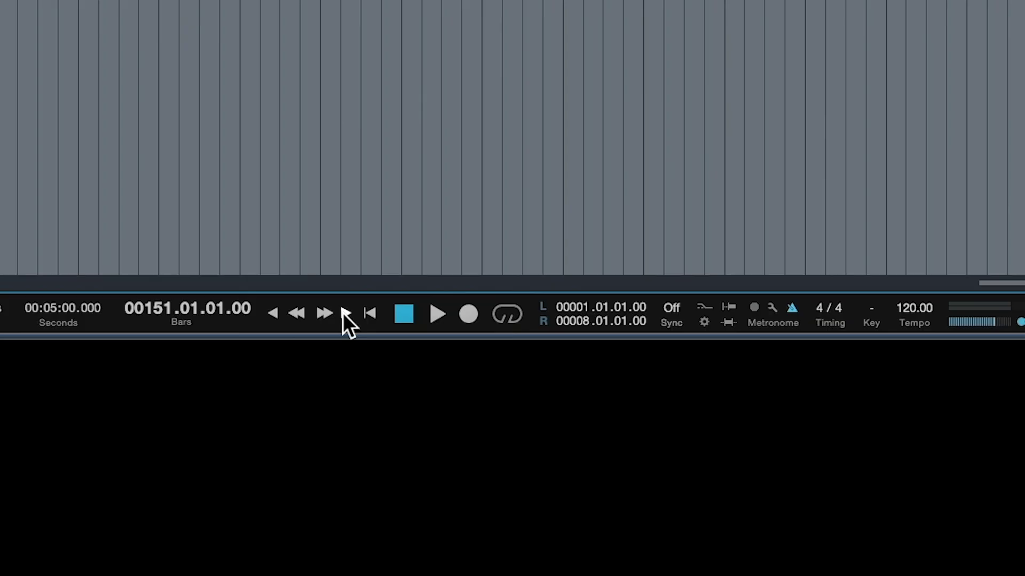
pyautogui.click(273, 313)
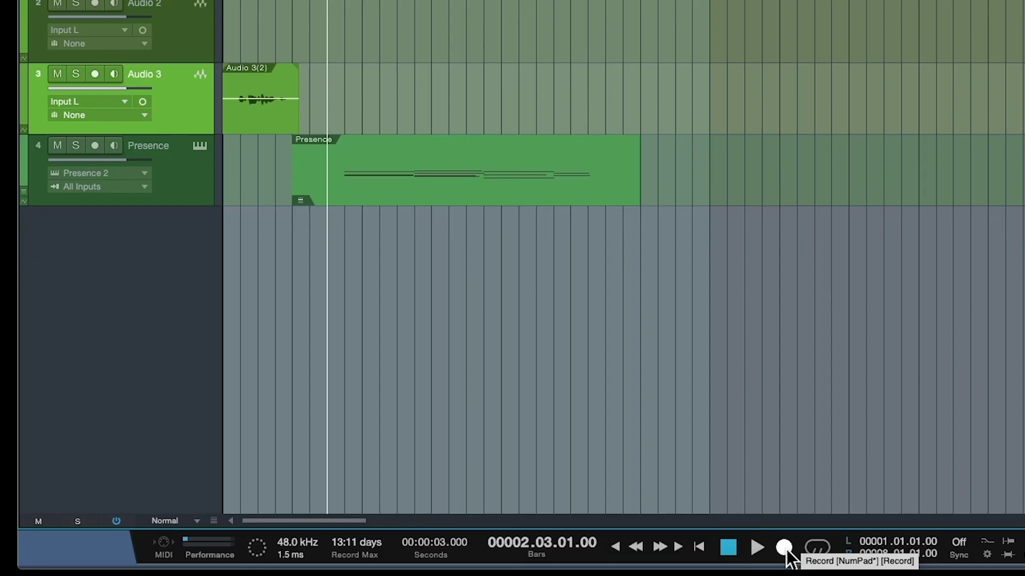
# Arm Audio 3, play from beat 2 of bar 2, and punch in a new recording from about the middle of bar 3 to near bar 7.
pyautogui.press('KP_Subtract')
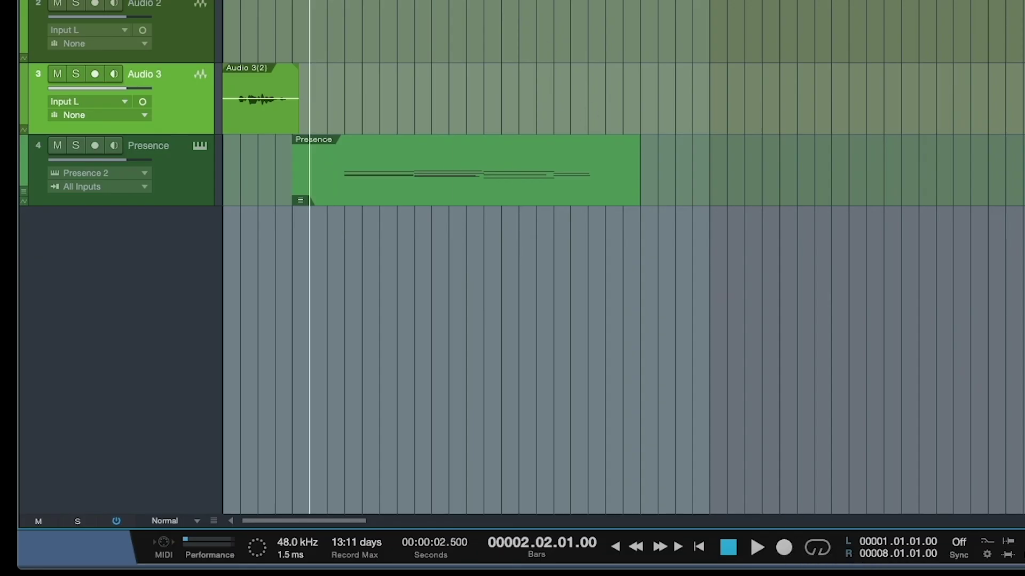
pyautogui.click(96, 74)
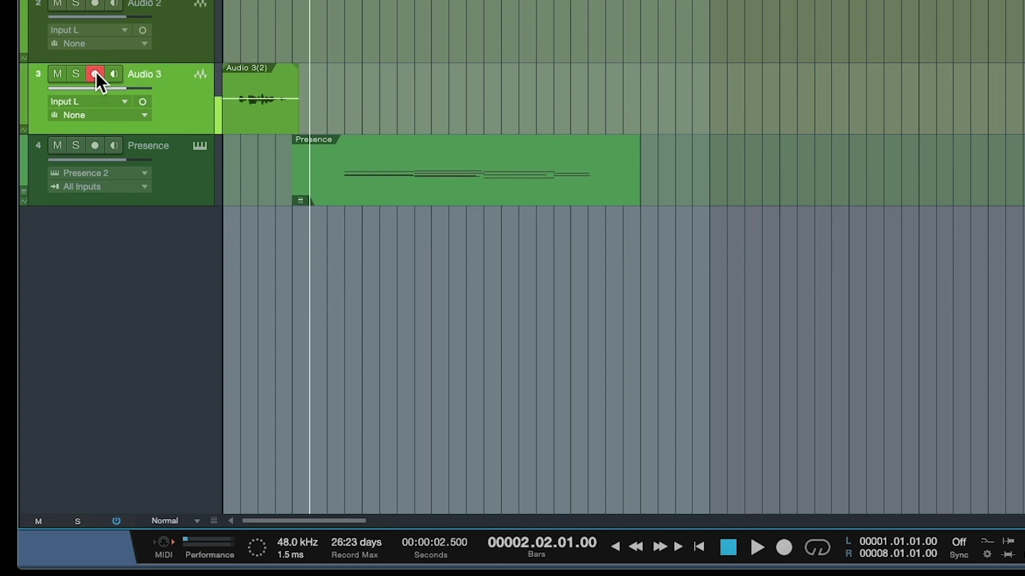
pyautogui.click(755, 546)
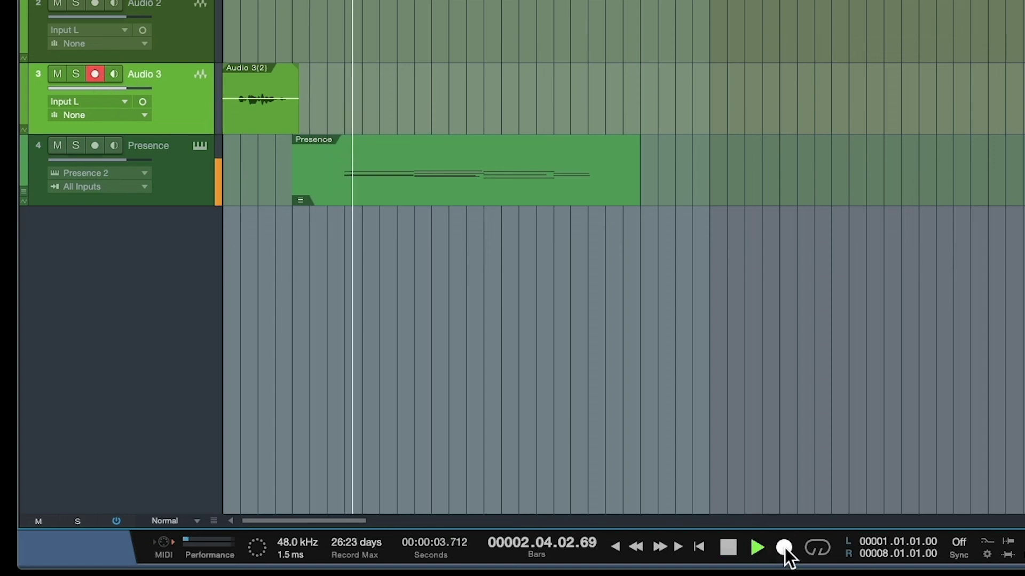
pyautogui.click(784, 548)
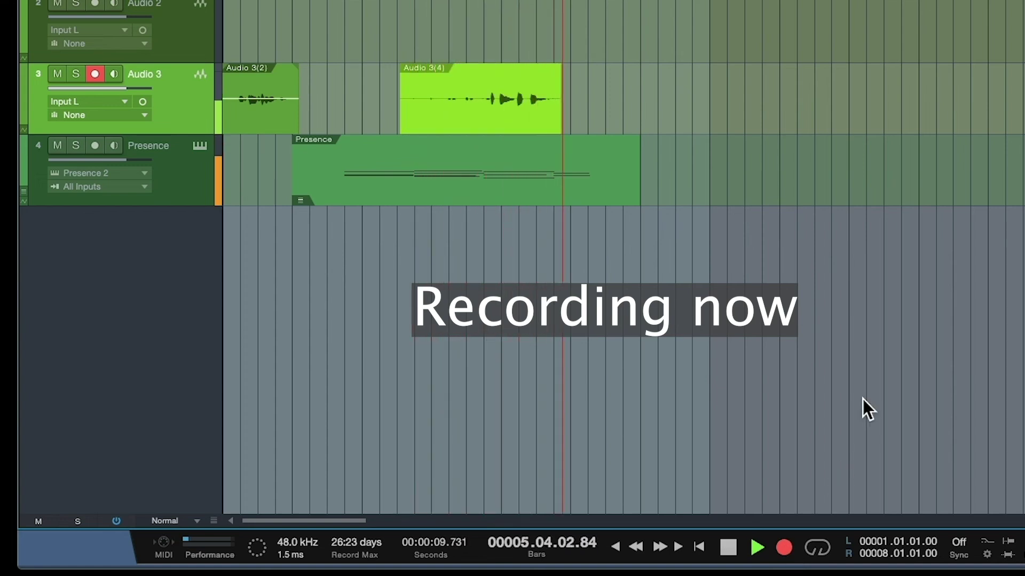
pyautogui.click(728, 547)
pyautogui.press('space')
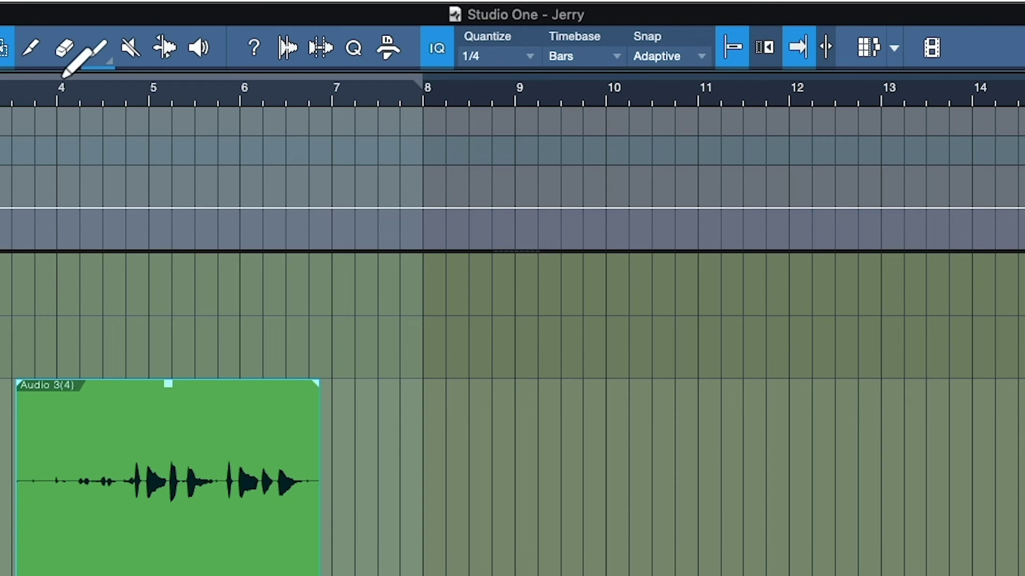
# Set the loop range from 4.01 to 6.04 with looping on, play the loop, and stop it.
pyautogui.moveTo(282, 52); pyautogui.dragTo(409, 55)
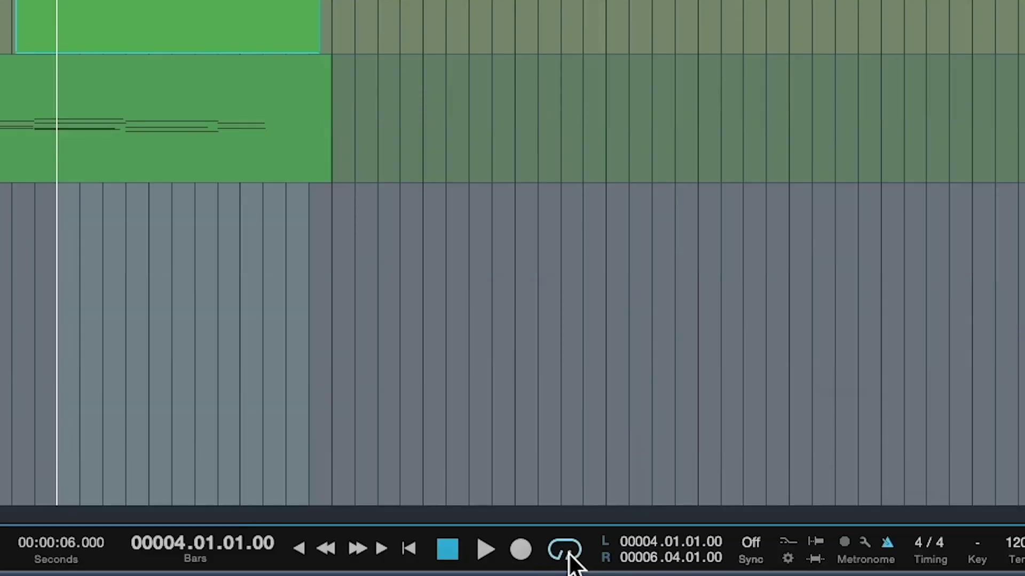
pyautogui.click(485, 549)
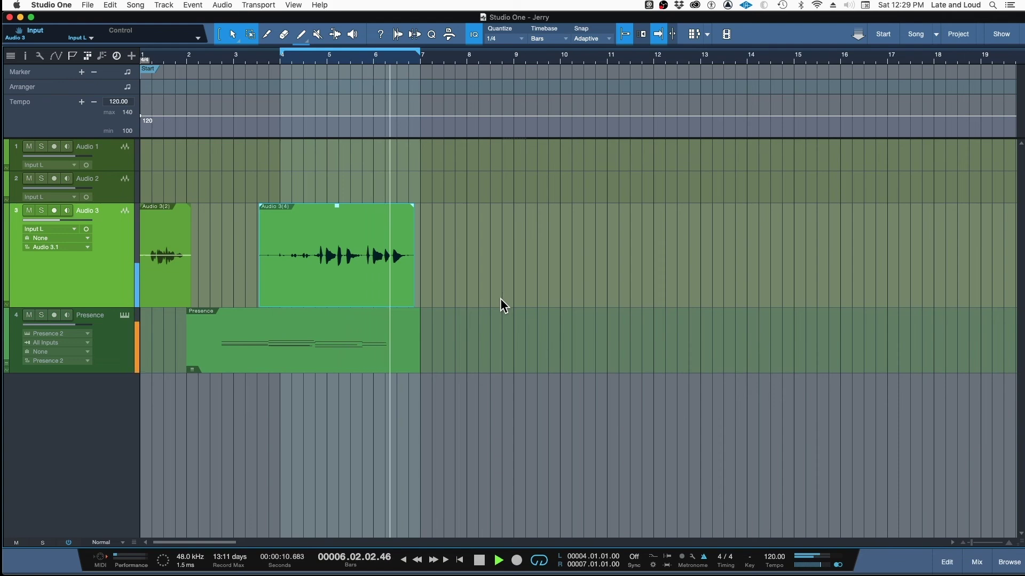
pyautogui.press('space')
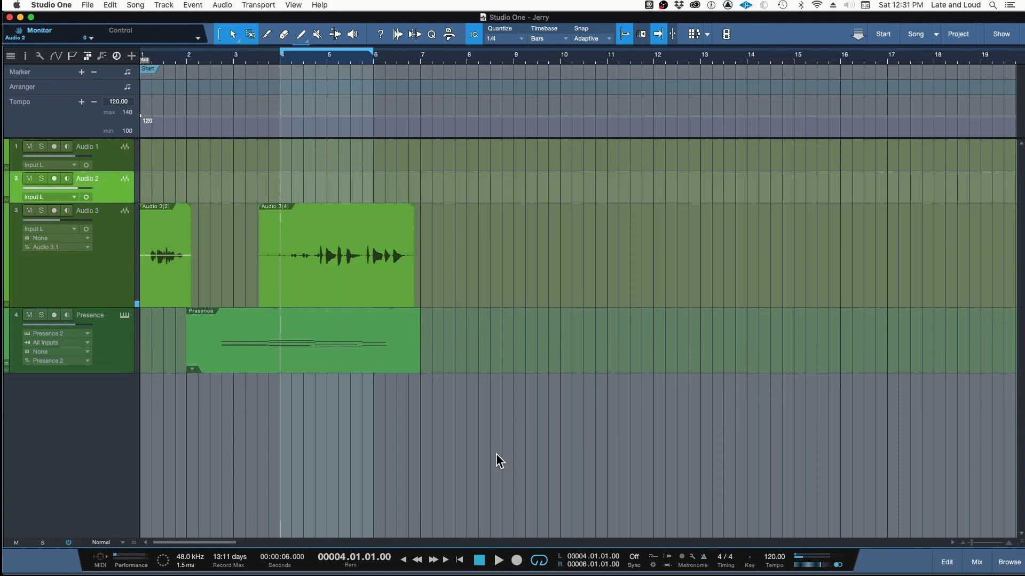